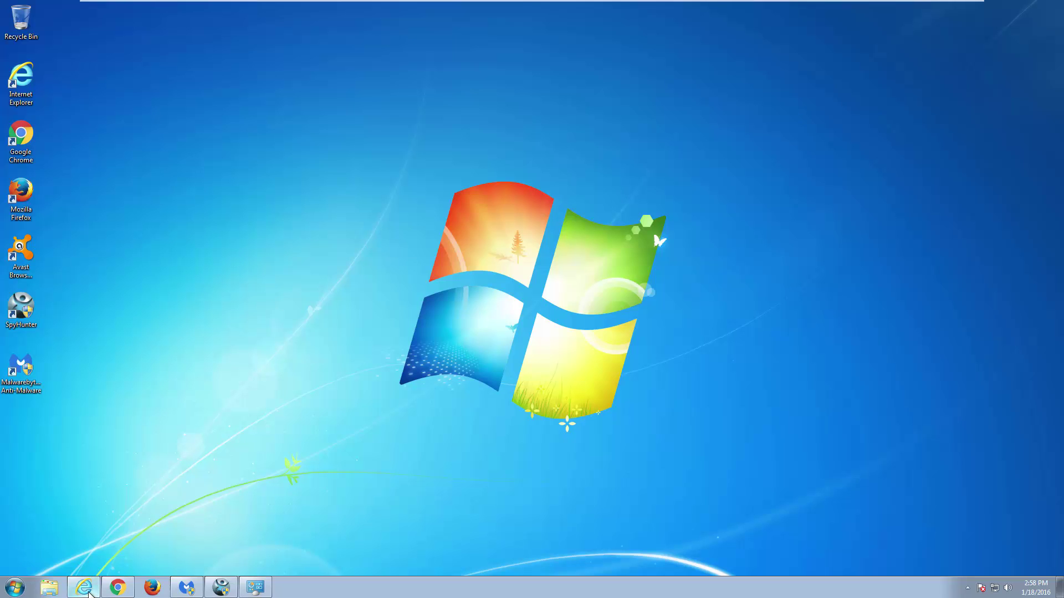
- Open Internet Explorer on the hijacked start page and enlarge both browser windows
left_click(84, 589)
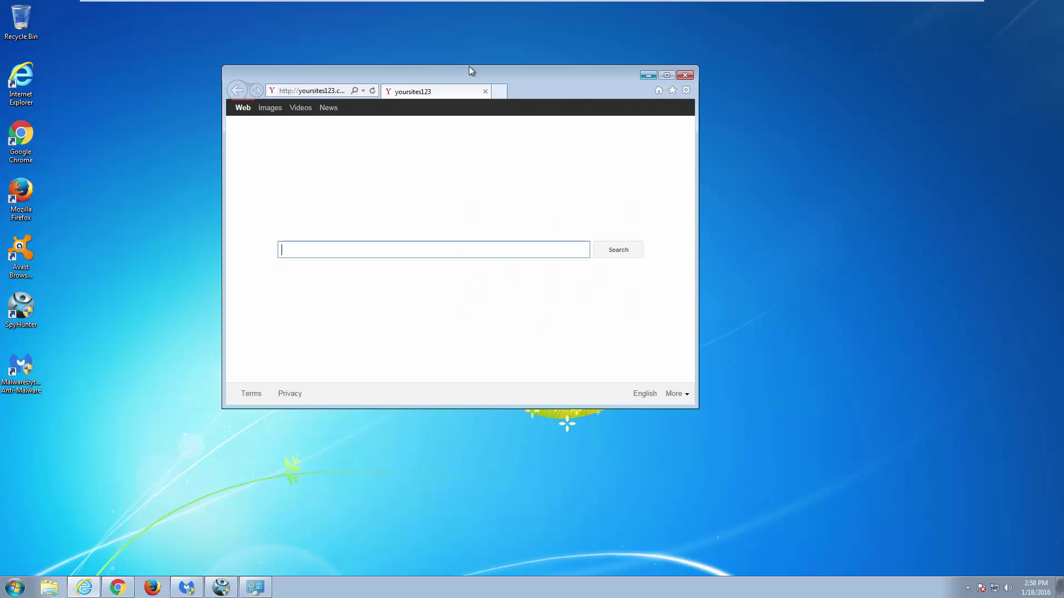
left_click_drag(696, 406, 750, 445)
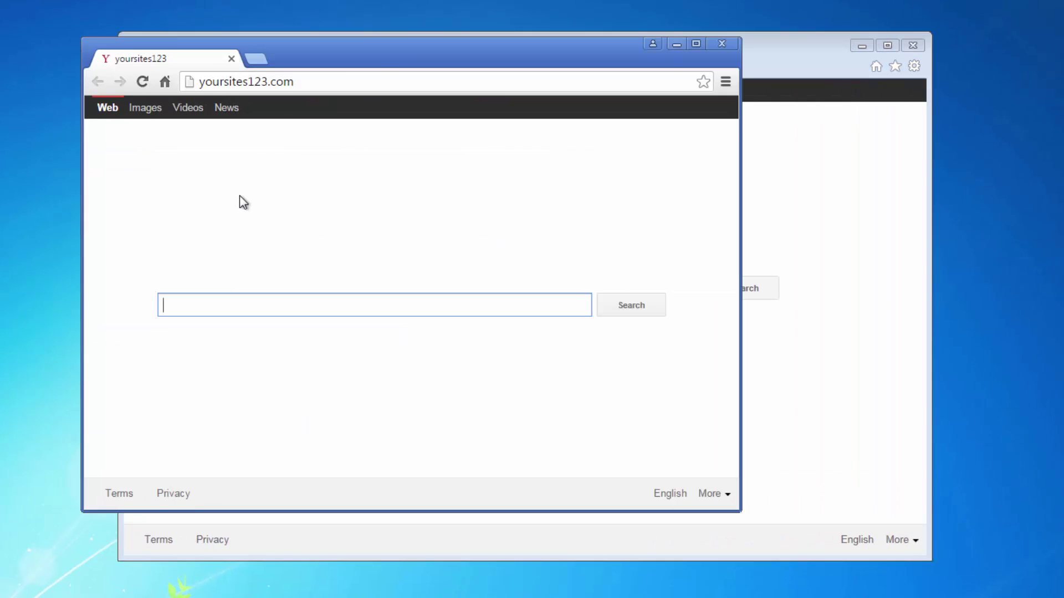
left_click_drag(374, 54, 411, 45)
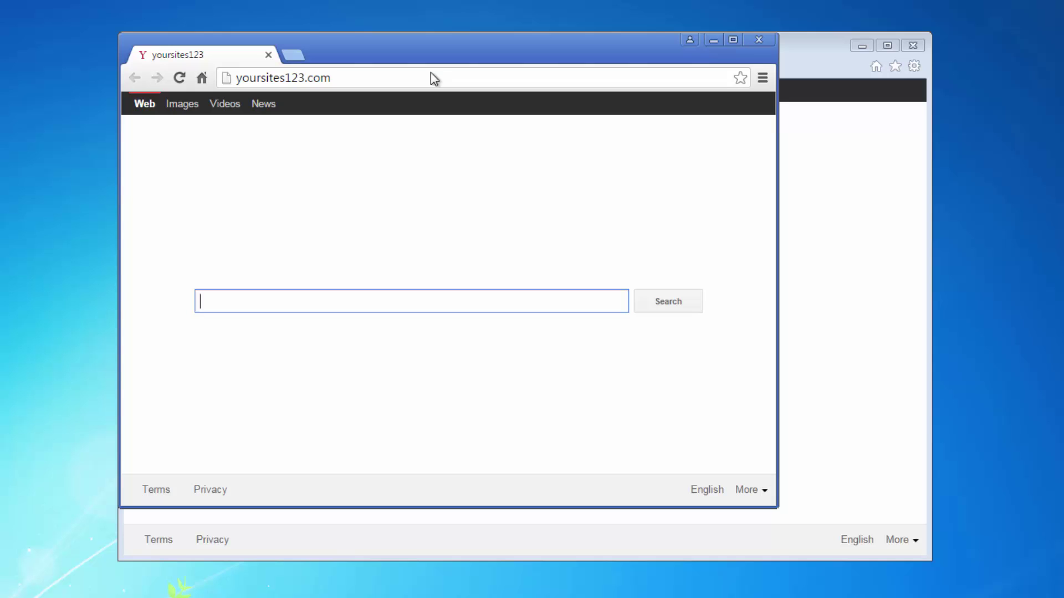
left_click_drag(792, 516, 893, 564)
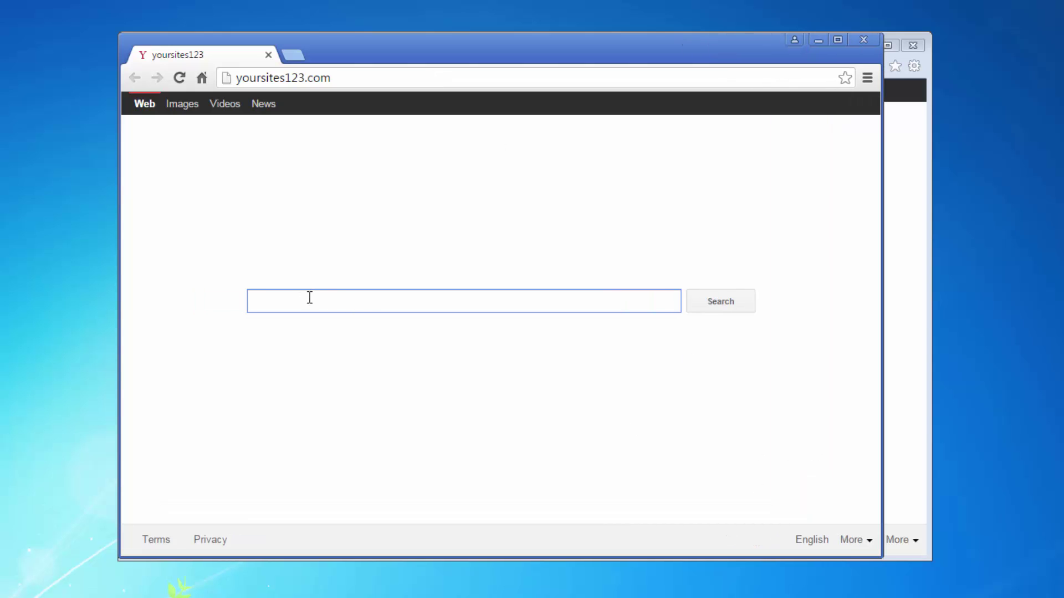
- Search for 123 from the yoursites123.com page, close the Google results, and clear the box
type("123")
key("Return")
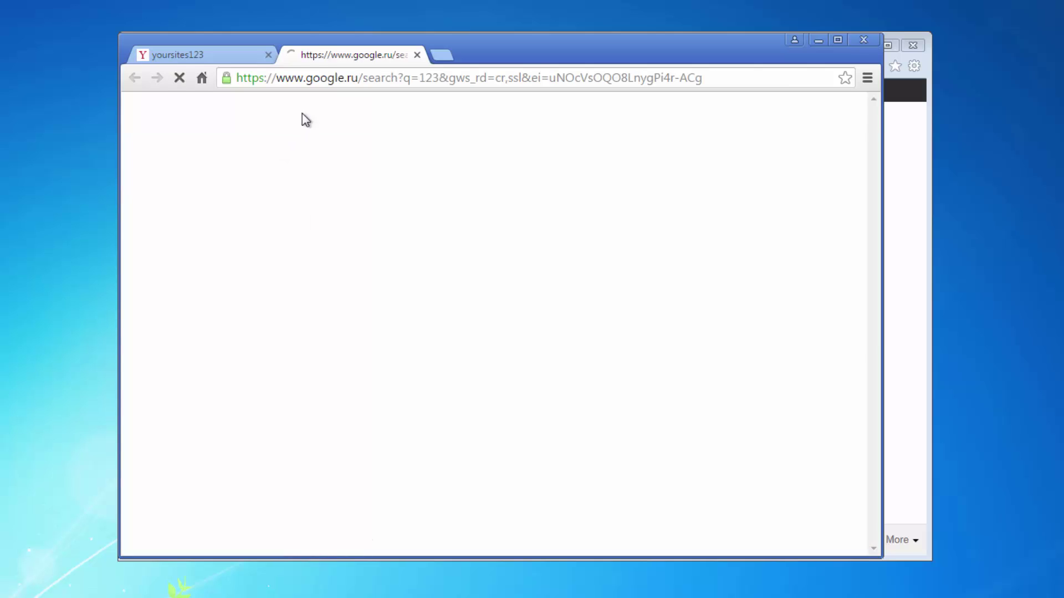
left_click(417, 55)
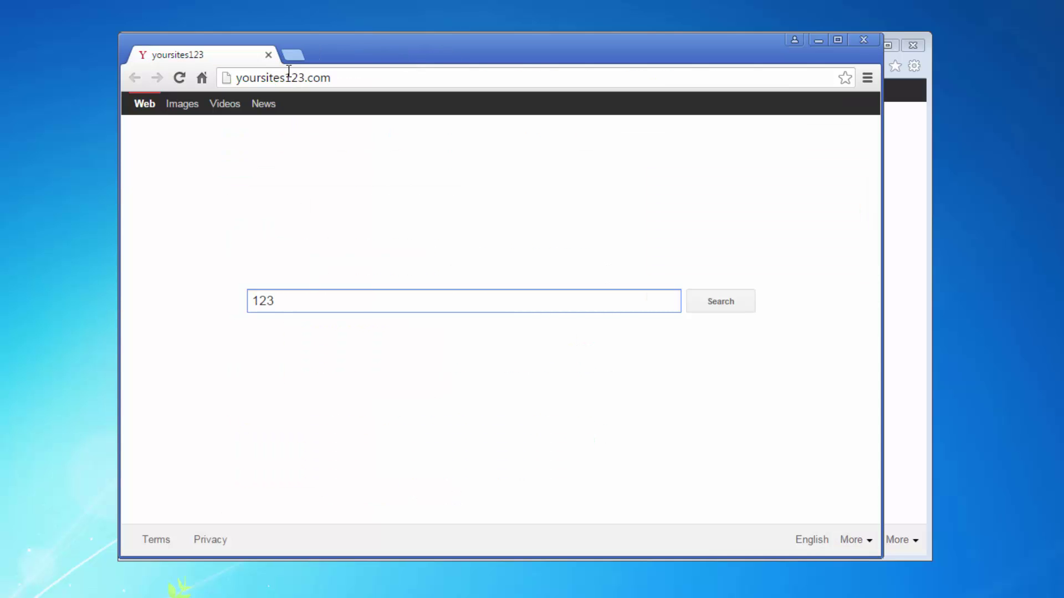
double_click(287, 301)
key("Delete")
- Open the yoursites123.com privacy policy, scroll through it, then close it
left_click(211, 540)
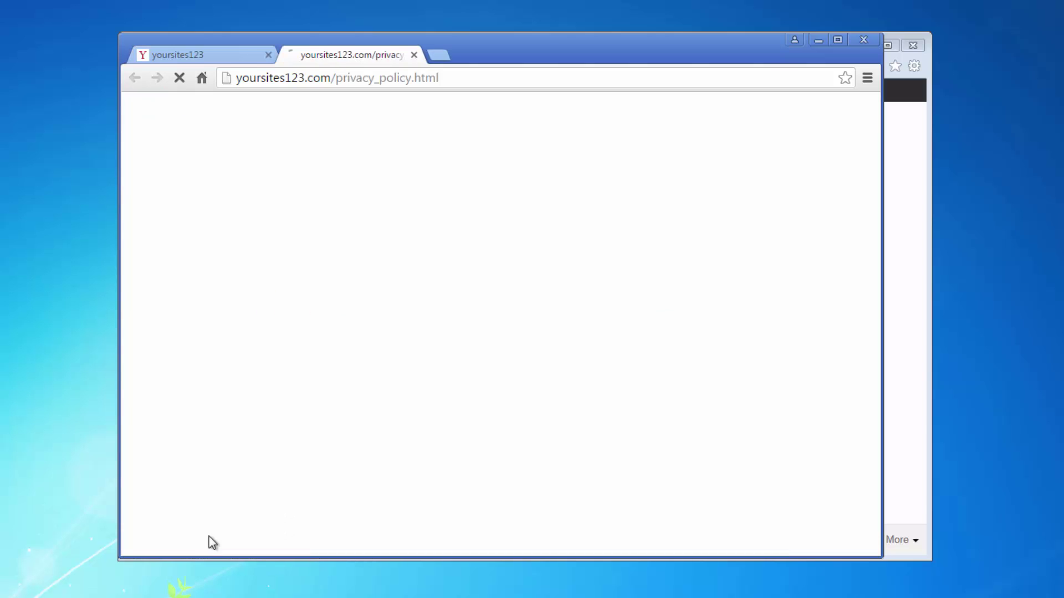
scroll(330, 315, "down", 3)
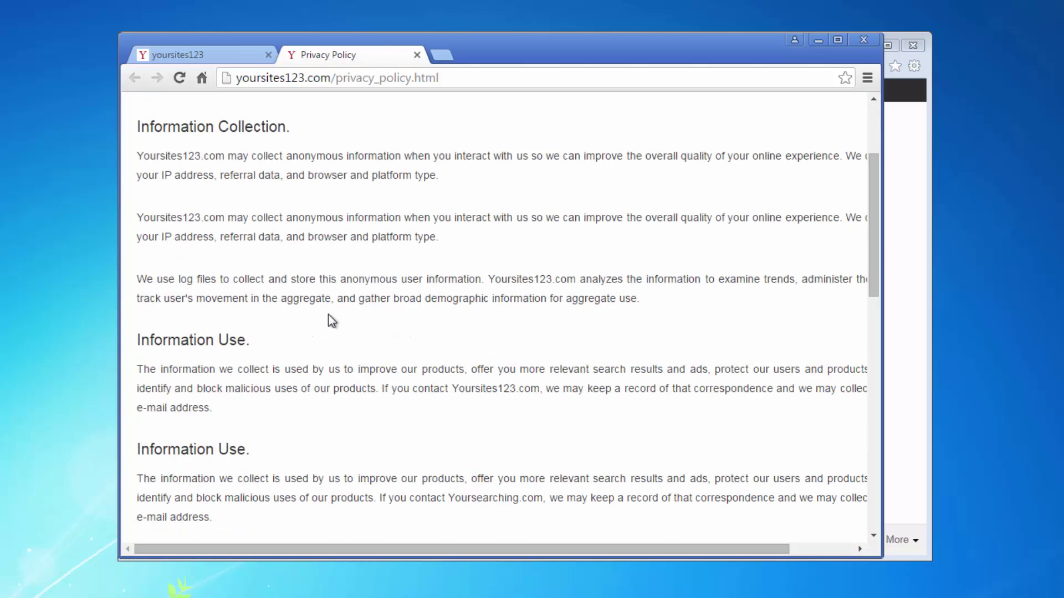
scroll(328, 314, "up", 3)
left_click(417, 55)
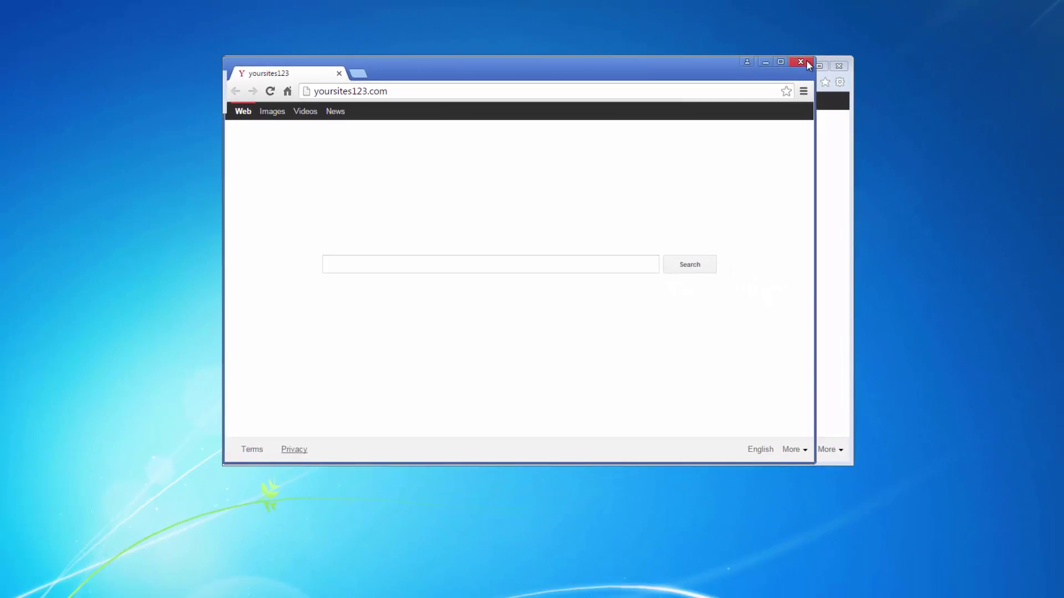
- Close Chrome and Internet Explorer and open Control Panel's list of installed programs
left_click(864, 39)
left_click(913, 45)
left_click(15, 588)
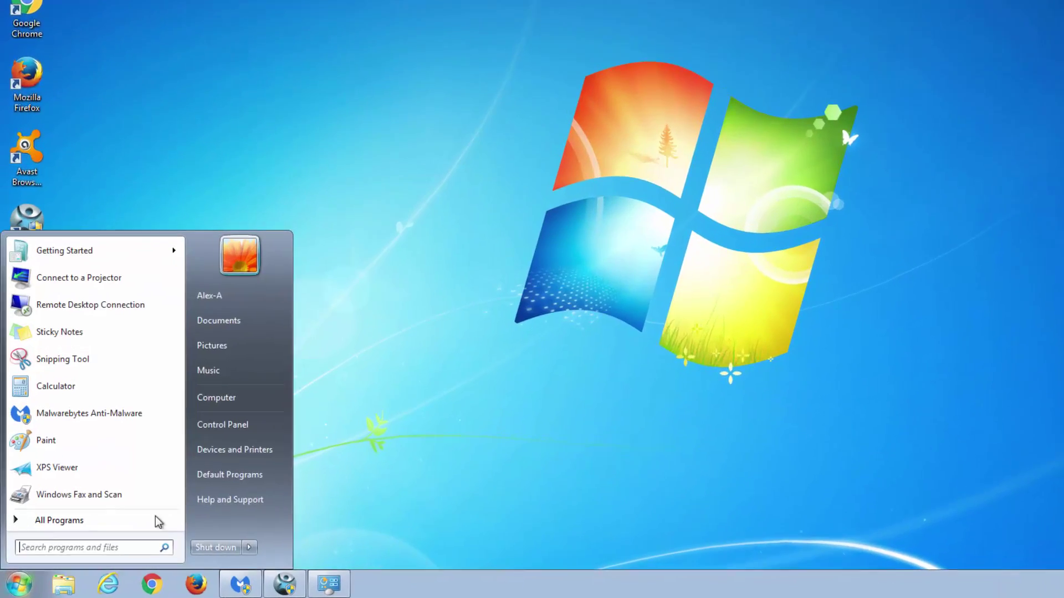
left_click(186, 472)
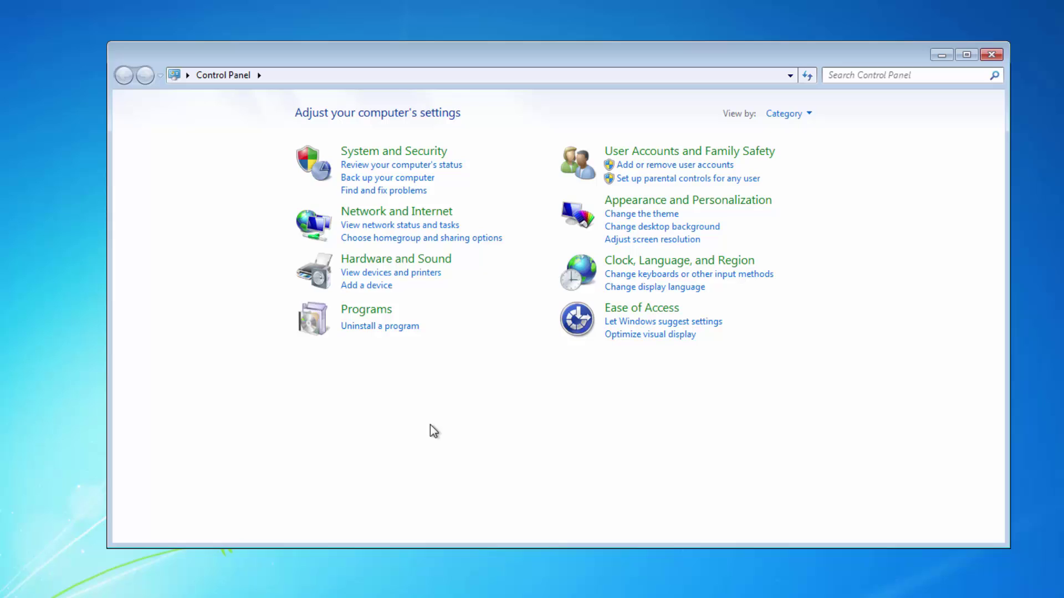
left_click(365, 327)
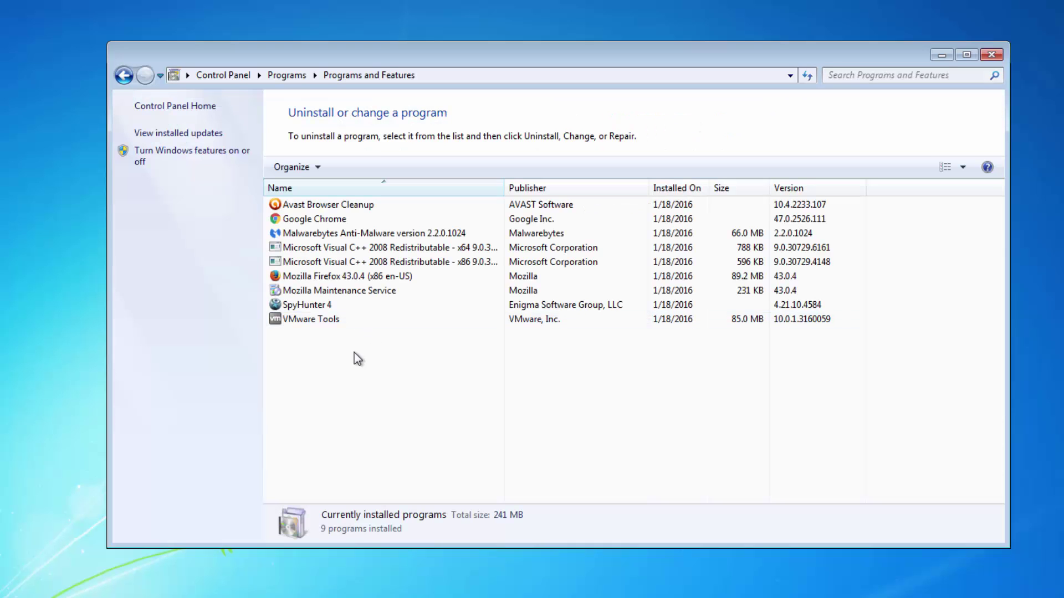
- Review the installed programs sorted by Installed On date, newest first, then close the list
left_click(351, 205)
left_click(348, 219)
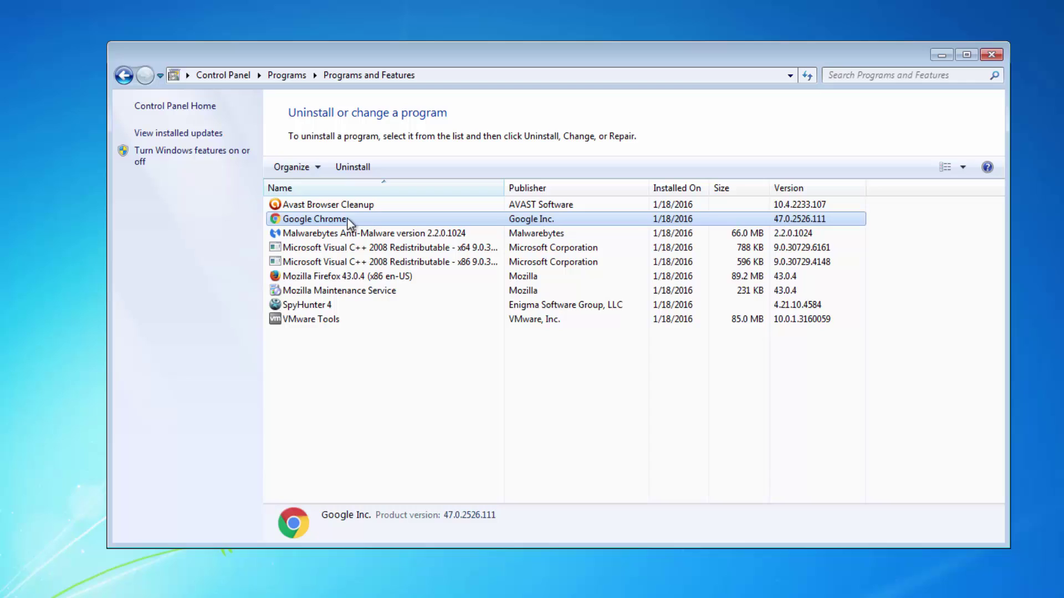
left_click(311, 321)
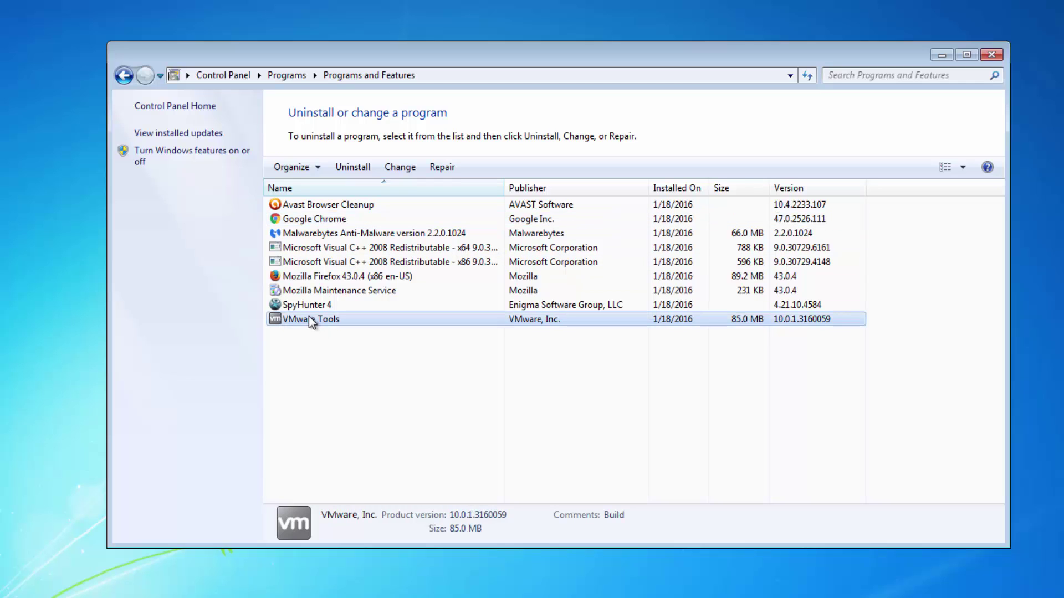
left_click(688, 189)
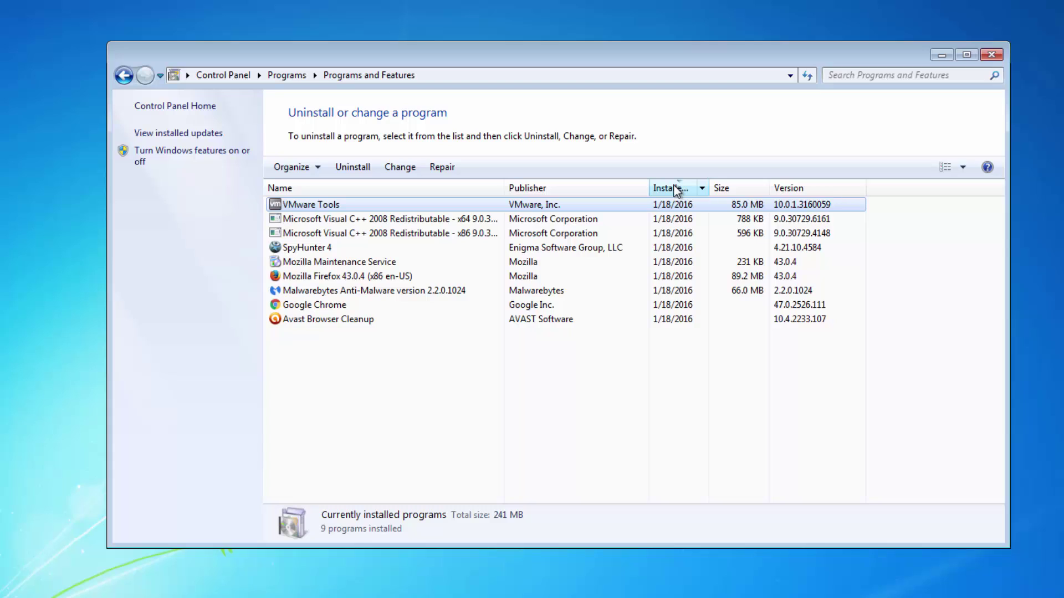
left_click(677, 191)
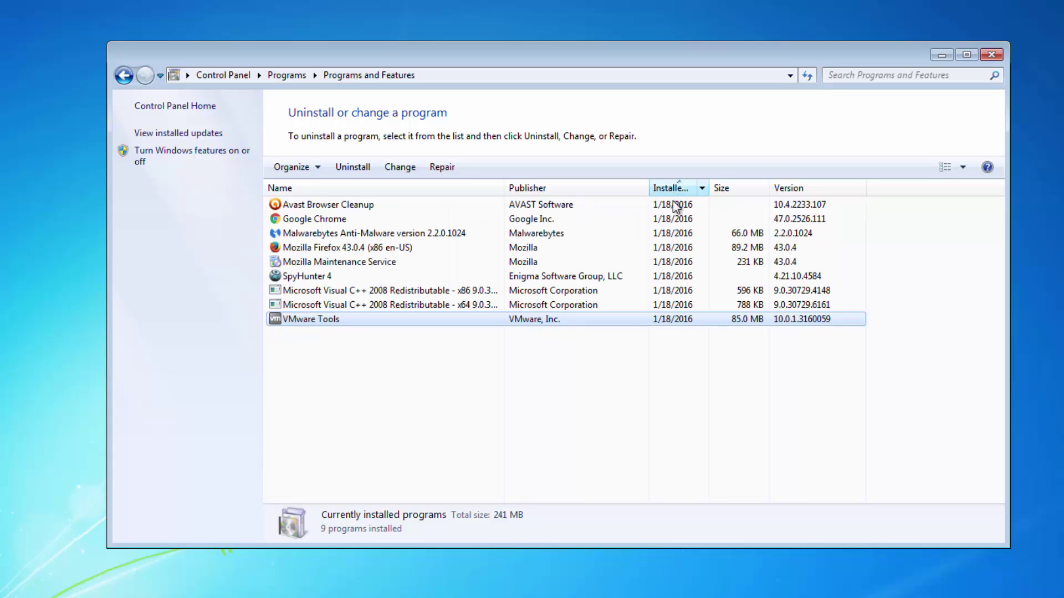
left_click_drag(740, 187, 873, 189)
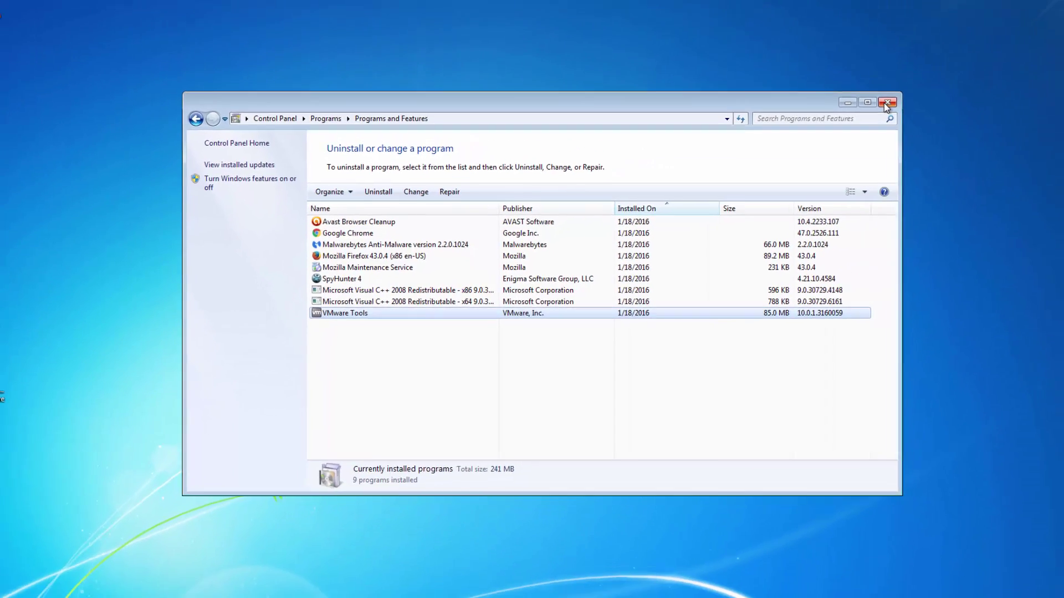
left_click(991, 55)
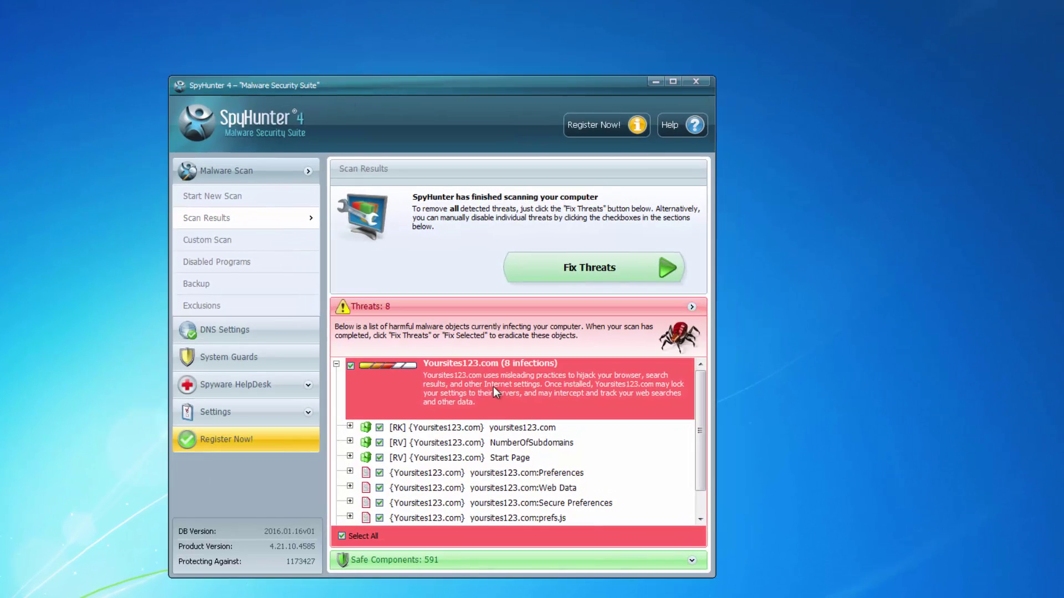
- Expand the yoursites123.com registry, NumberOfSubdomains, Start Page and Preferences threats, then switch to Malwarebytes
left_click(355, 429)
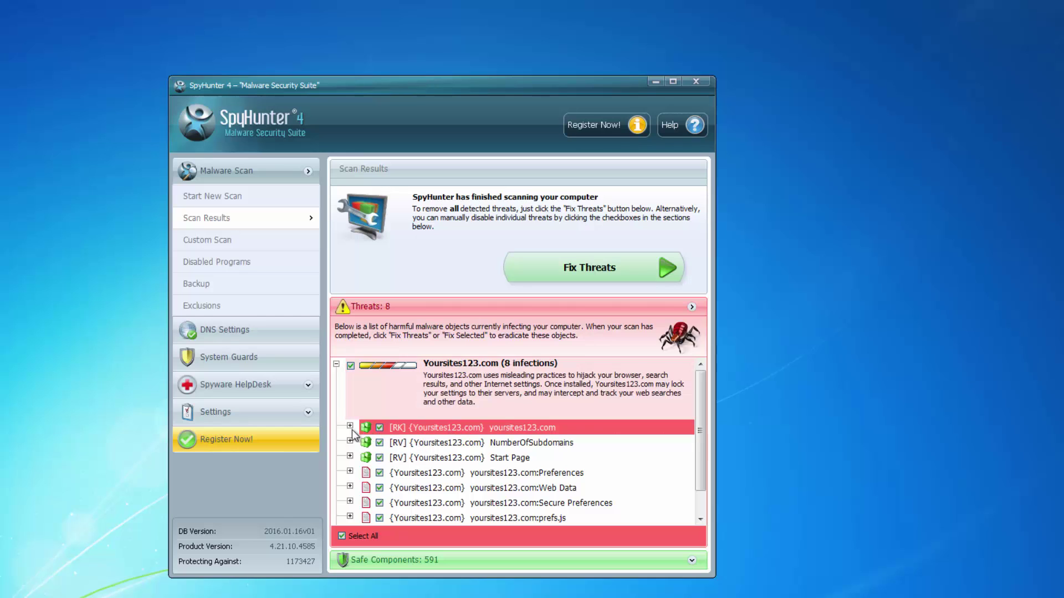
left_click(349, 426)
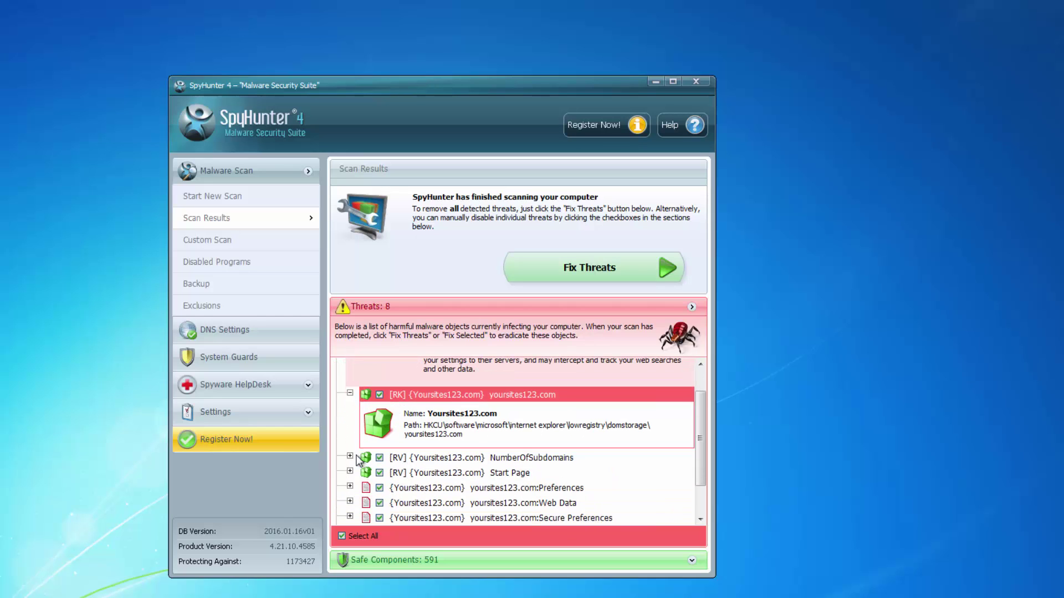
left_click(350, 456)
left_click(356, 501)
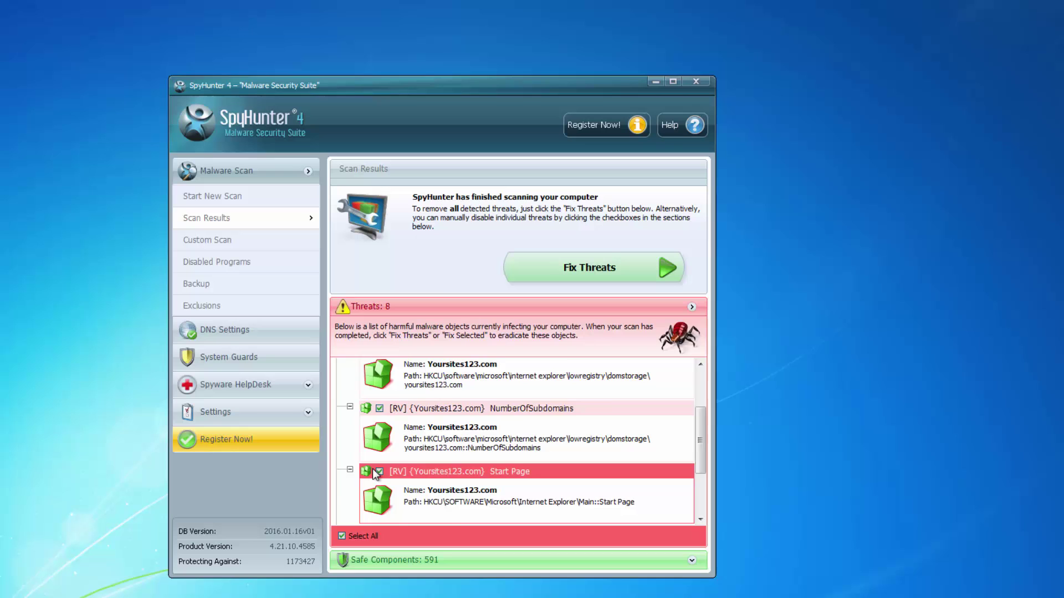
scroll(375, 473, "down", 3)
left_click(349, 455)
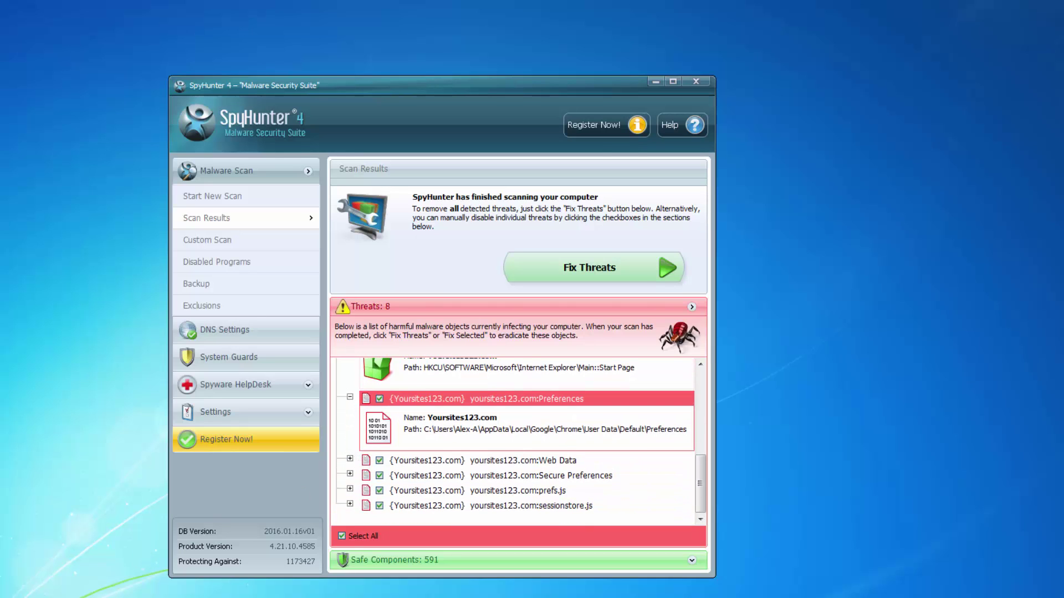
key("alt+Tab")
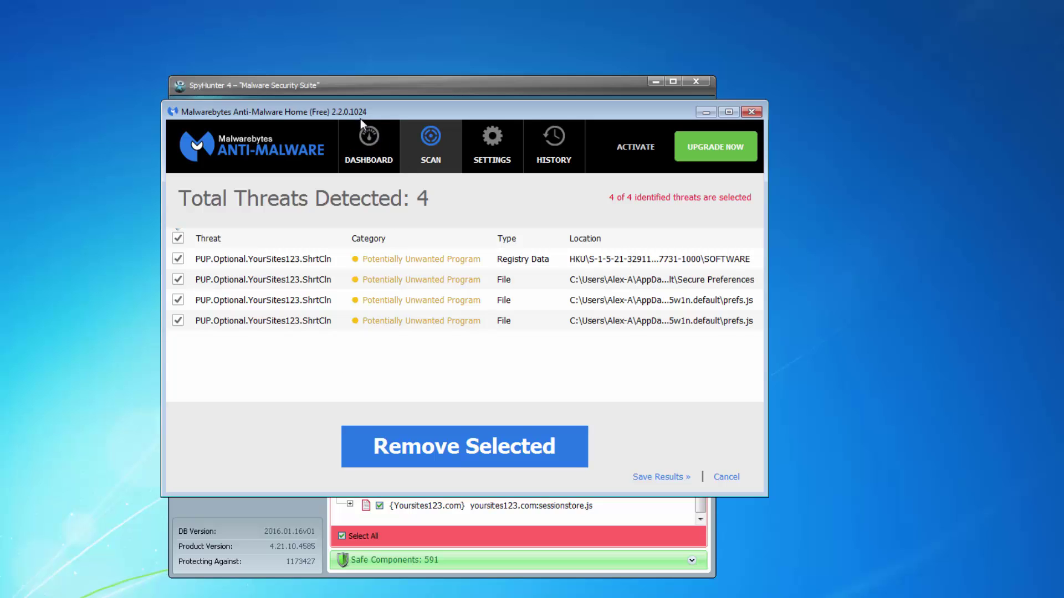
- Quarantine the 4 YourSites123 threats in Malwarebytes, then close Malwarebytes and SpyHunter
left_click_drag(360, 118, 362, 159)
left_click(456, 490)
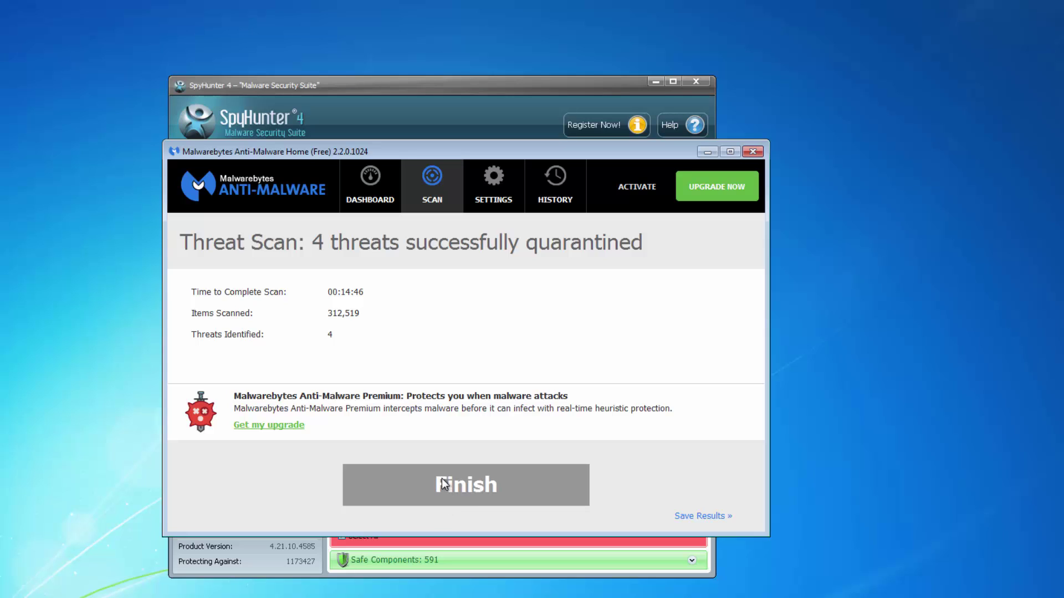
left_click_drag(371, 151, 334, 146)
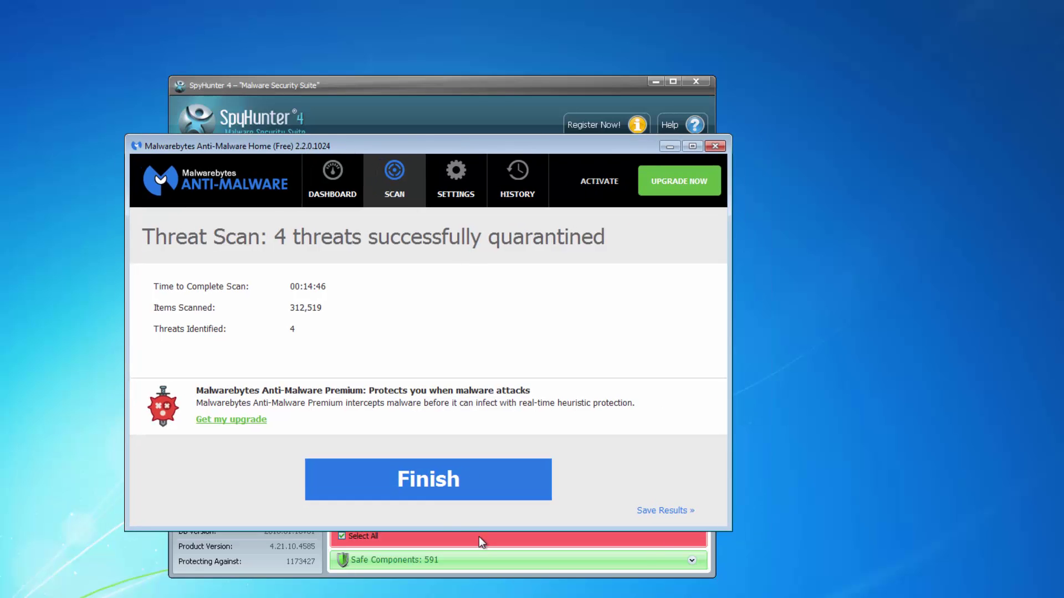
left_click(435, 498)
left_click(715, 146)
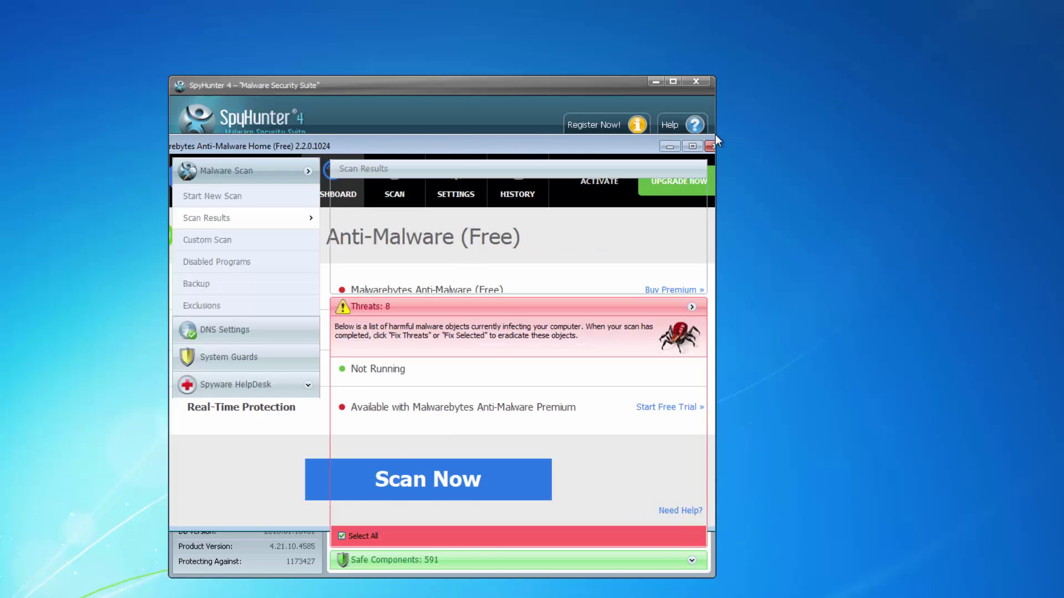
left_click(696, 81)
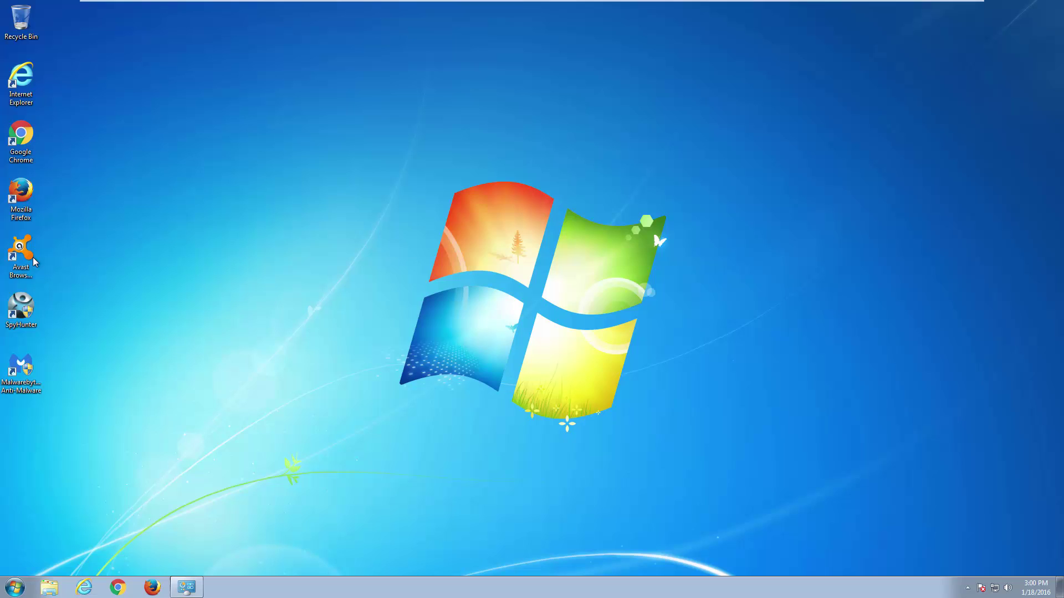
- Launch Avast Browser Cleanup as administrator from its desktop shortcut
right_click(25, 255)
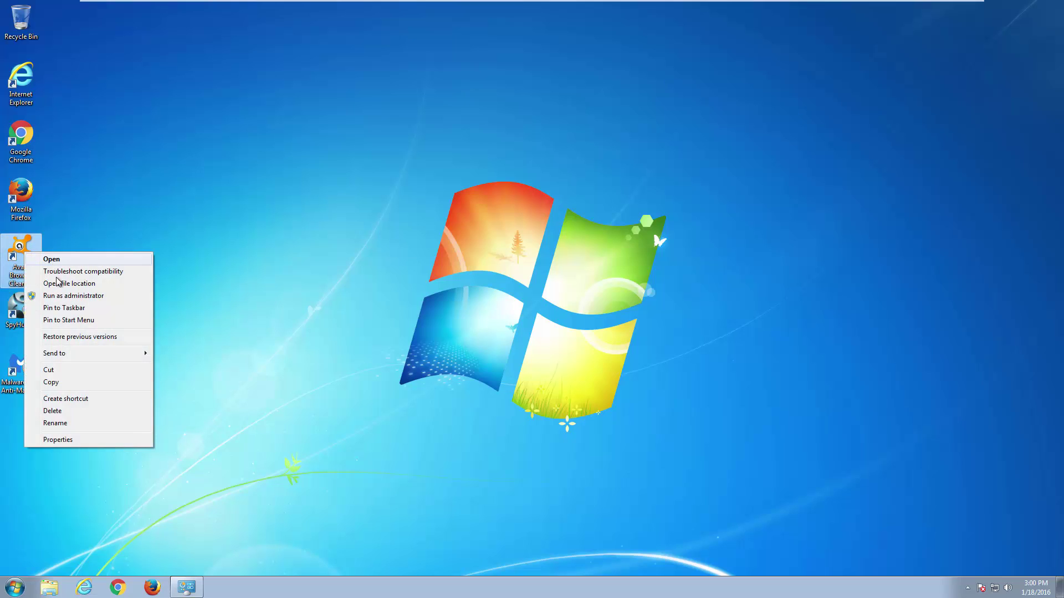
left_click(69, 294)
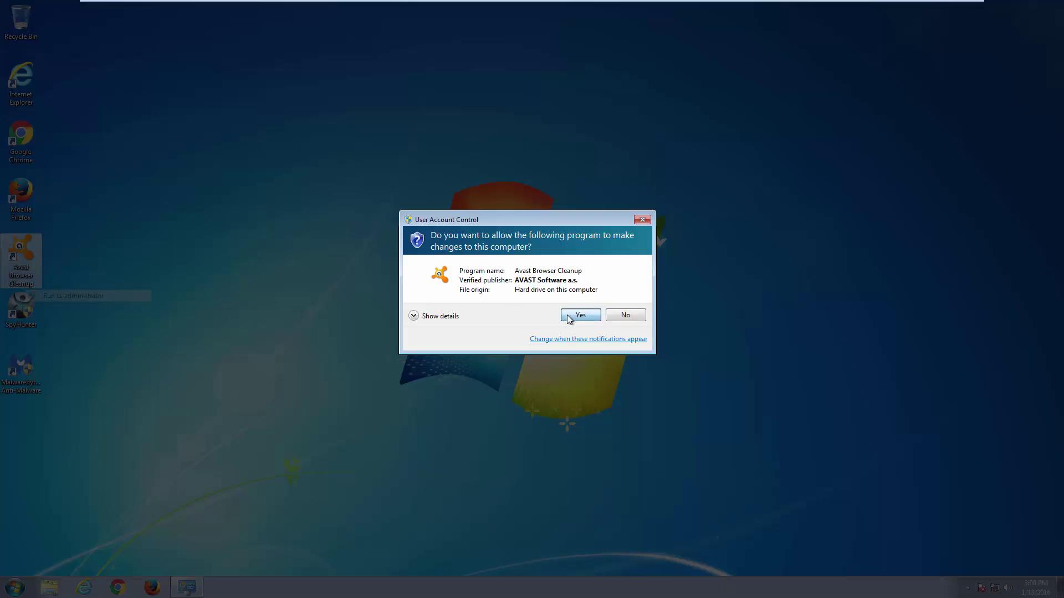
left_click(579, 316)
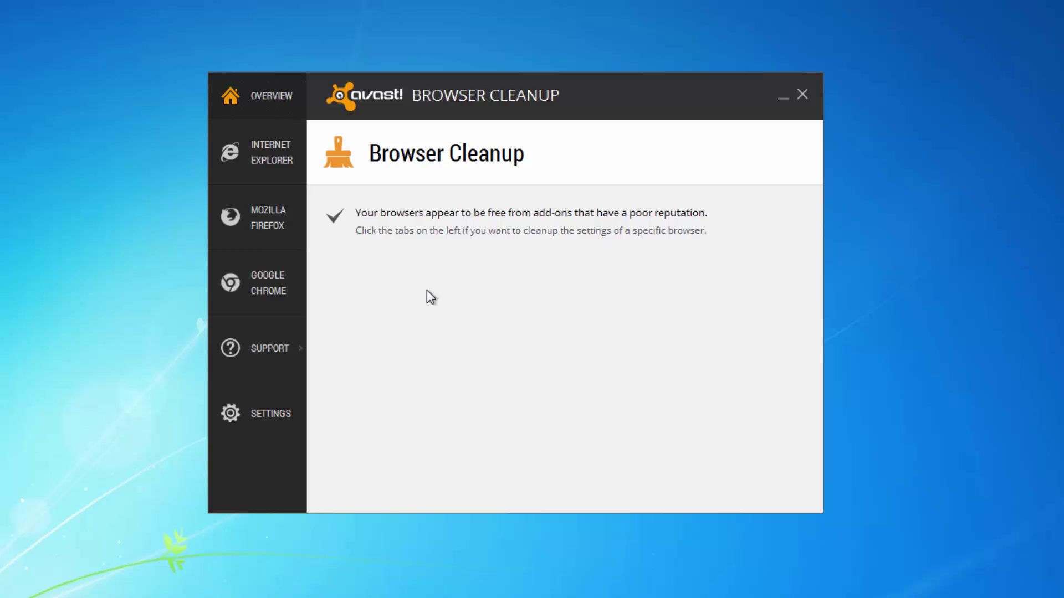
- Reset Internet Explorer's settings with Google as search provider and homepage
left_click(288, 159)
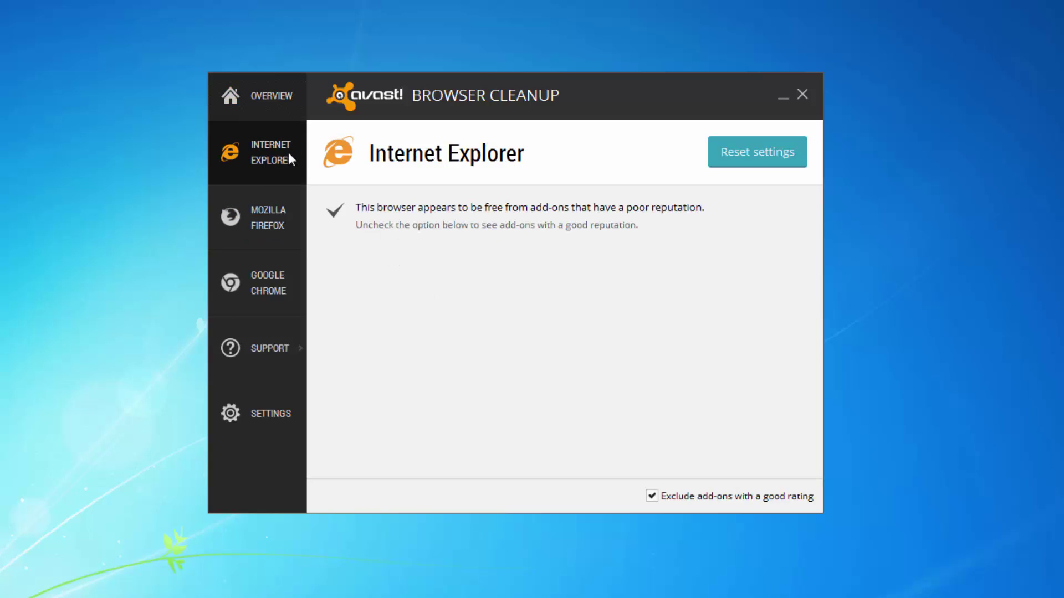
left_click(726, 158)
left_click(350, 304)
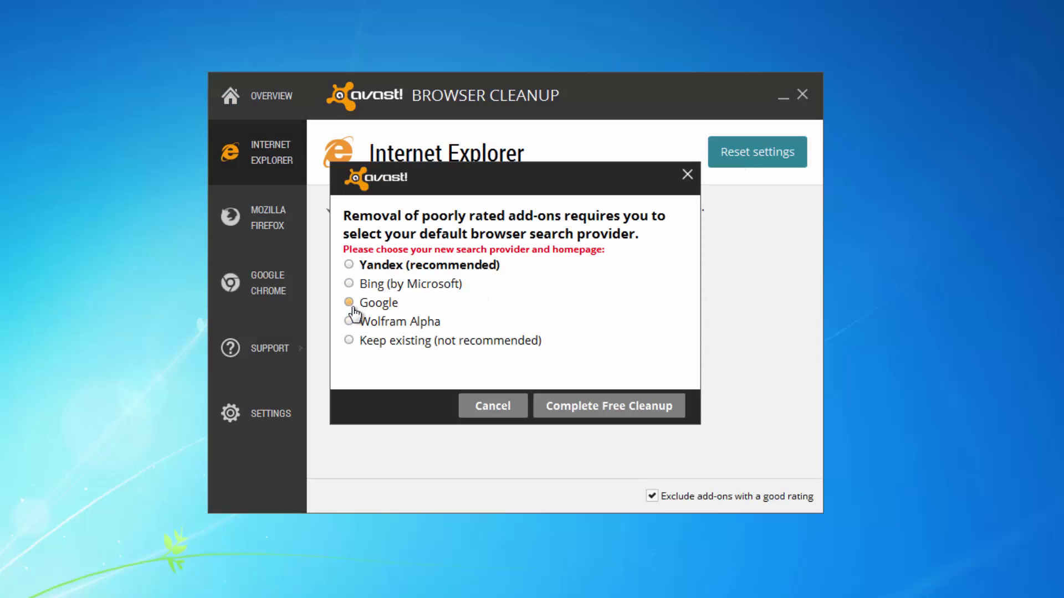
left_click(350, 304)
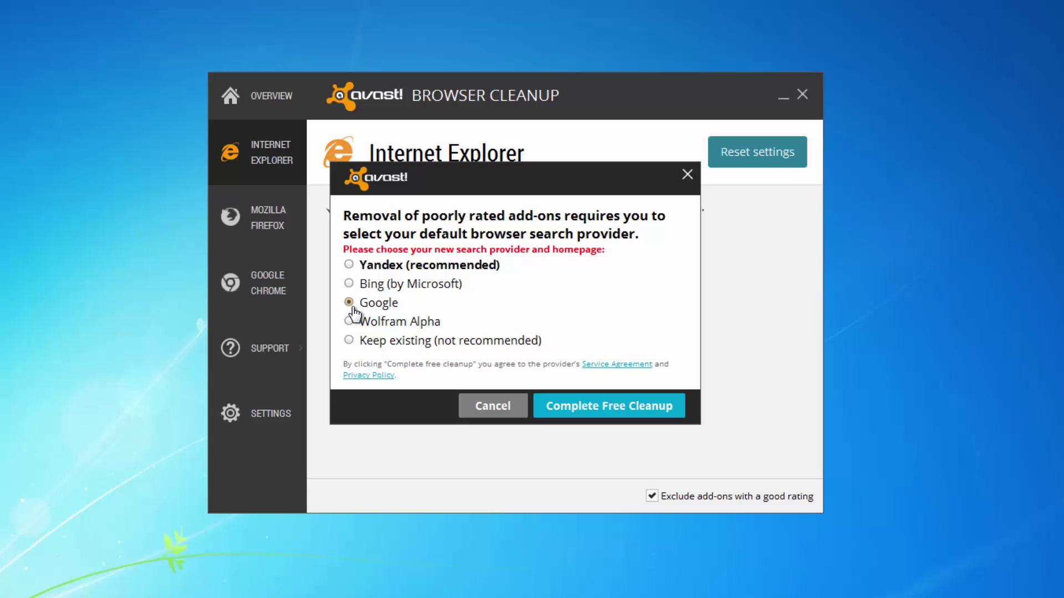
left_click(597, 413)
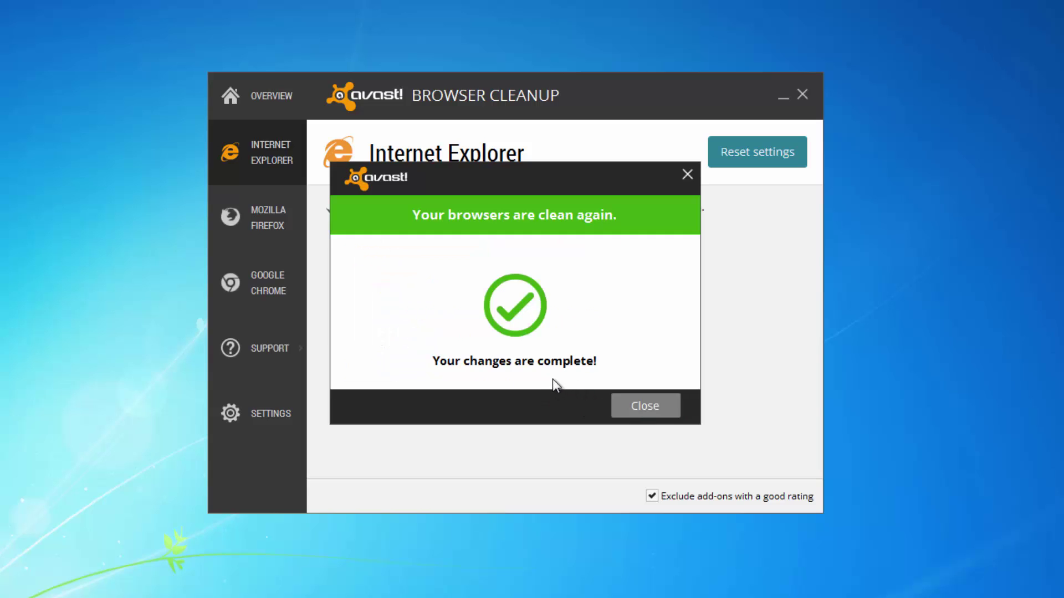
left_click(637, 405)
- Reset Firefox's settings with Google as its search provider
left_click(271, 240)
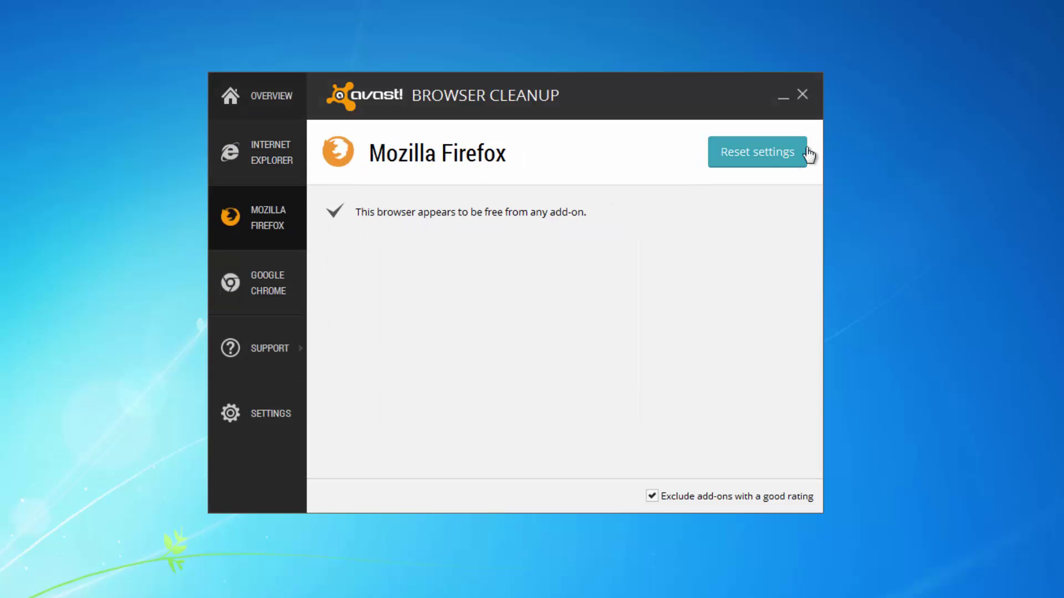
left_click(762, 147)
left_click(432, 303)
left_click(593, 407)
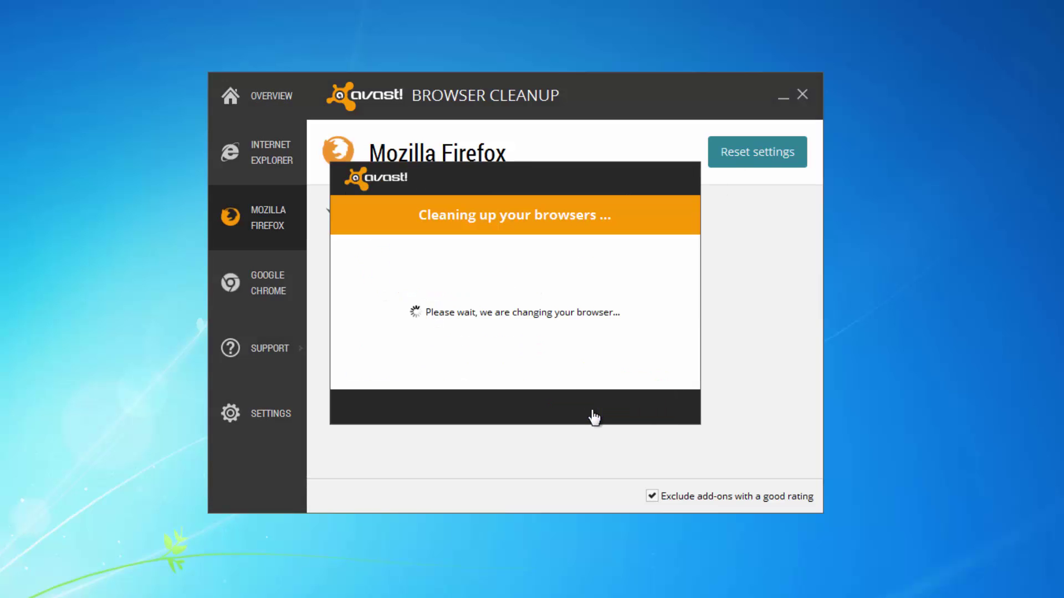
left_click(638, 405)
- Reset Chrome's settings with Google as its search provider, then close Avast Browser Cleanup
left_click(261, 288)
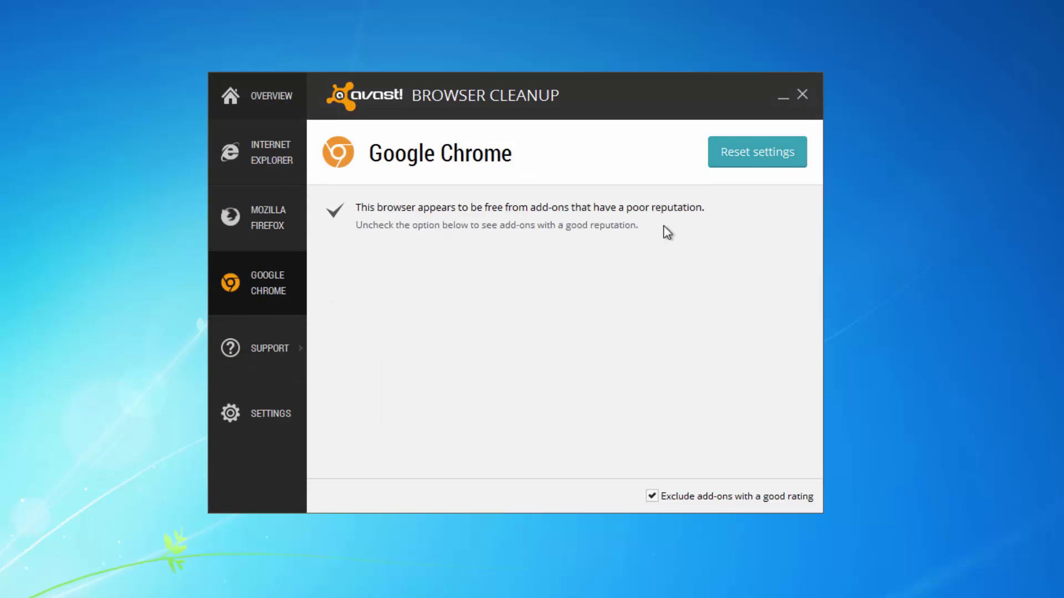
left_click(748, 162)
left_click(351, 303)
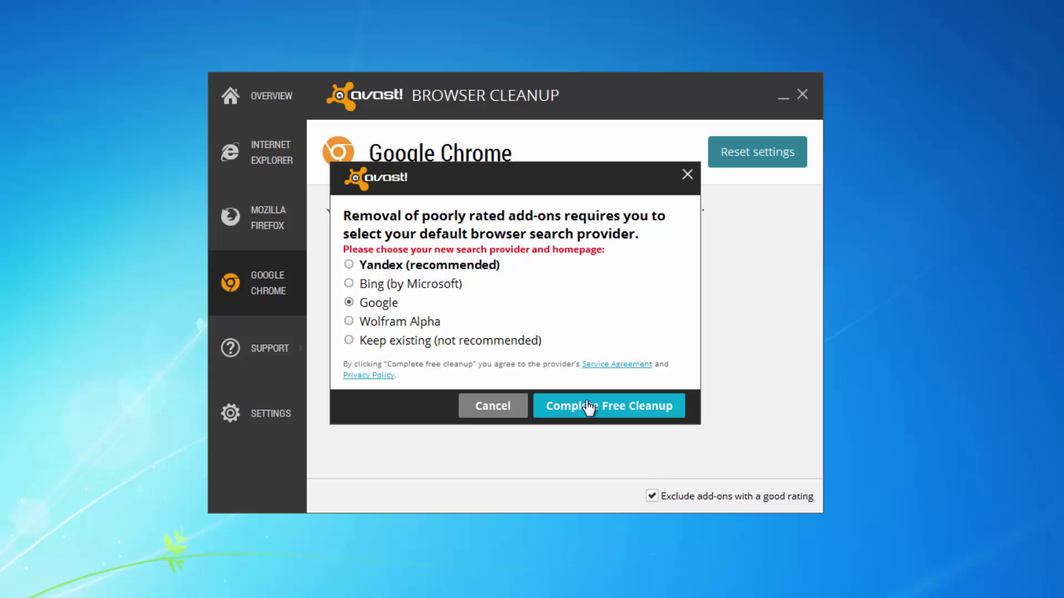
left_click(589, 409)
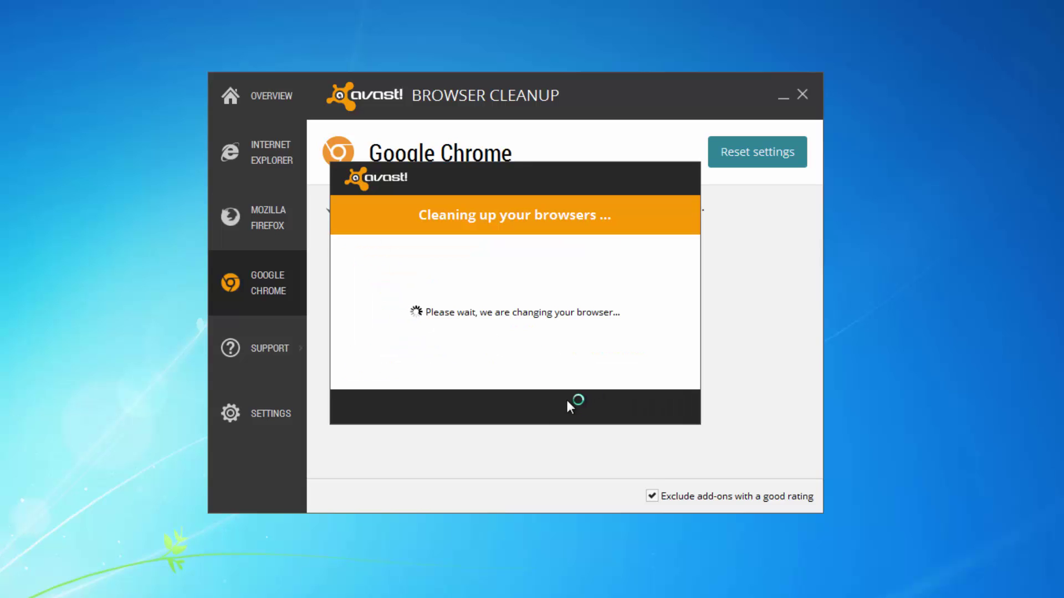
left_click(645, 406)
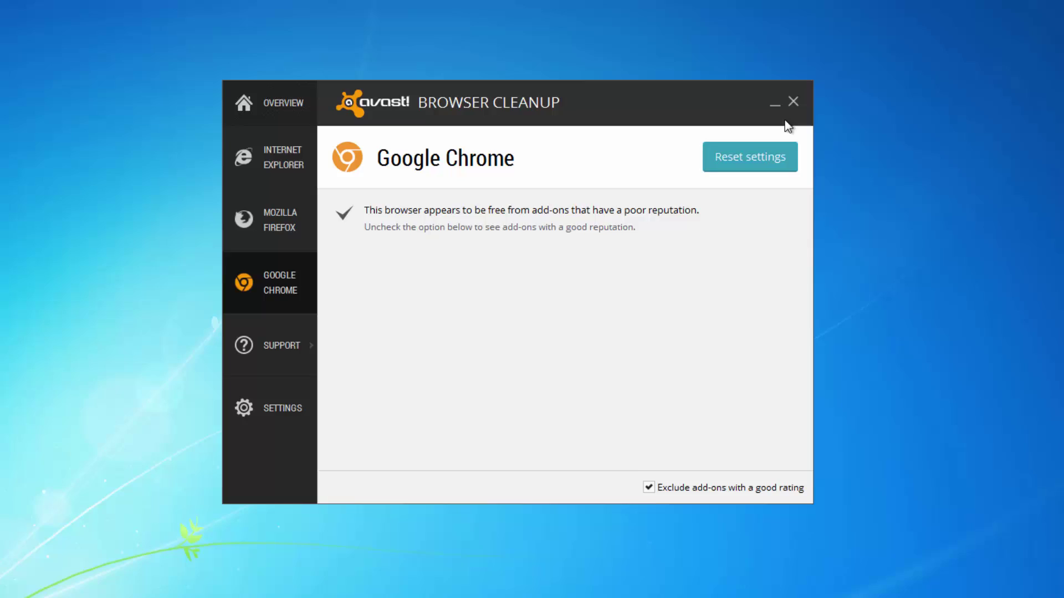
left_click(802, 94)
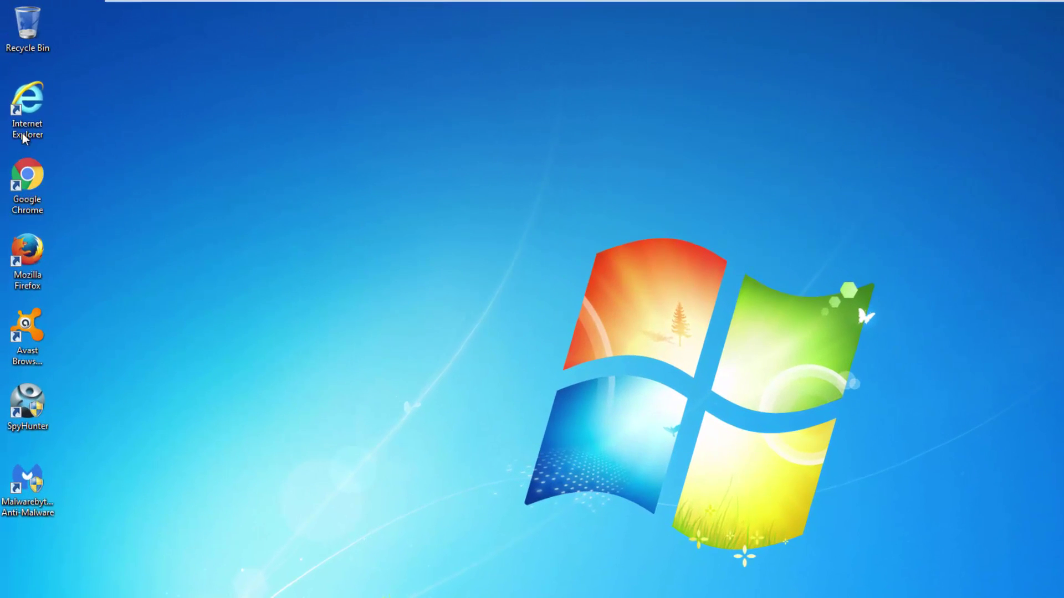
right_click(17, 101)
left_click(91, 363)
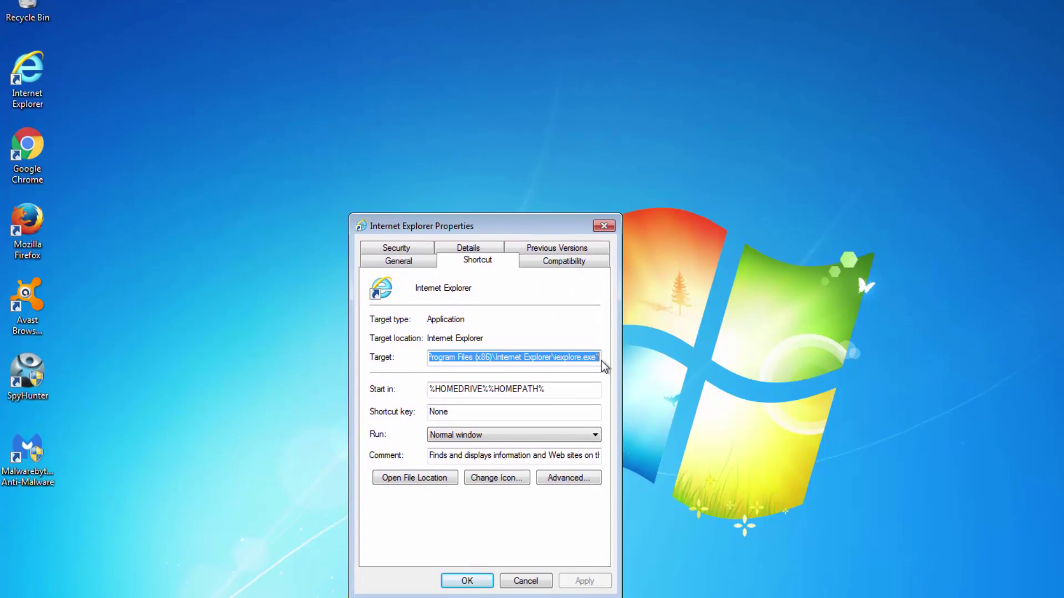
left_click(598, 387)
type("http://yoursites1")
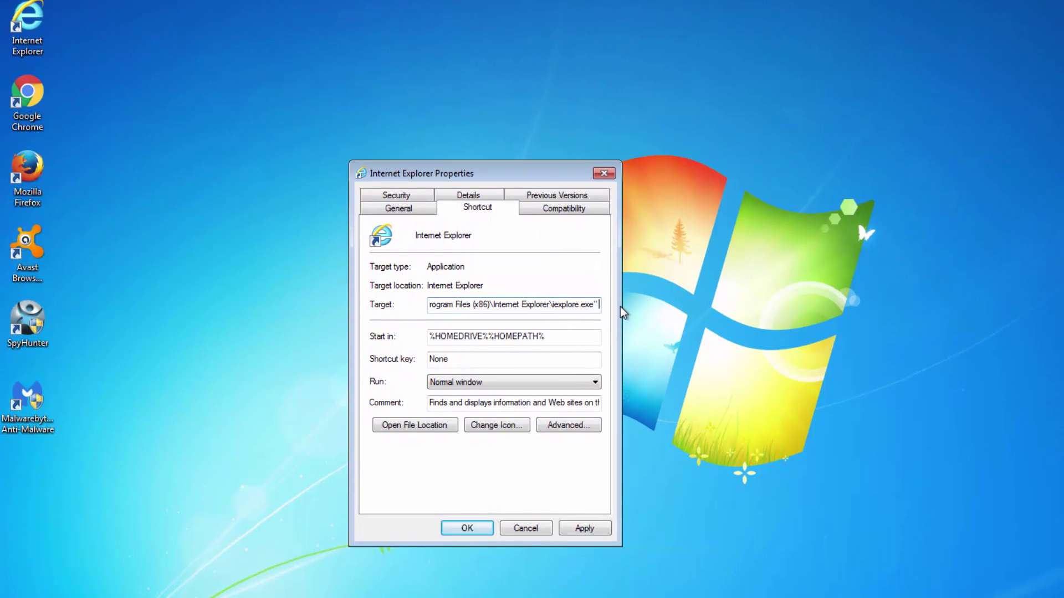
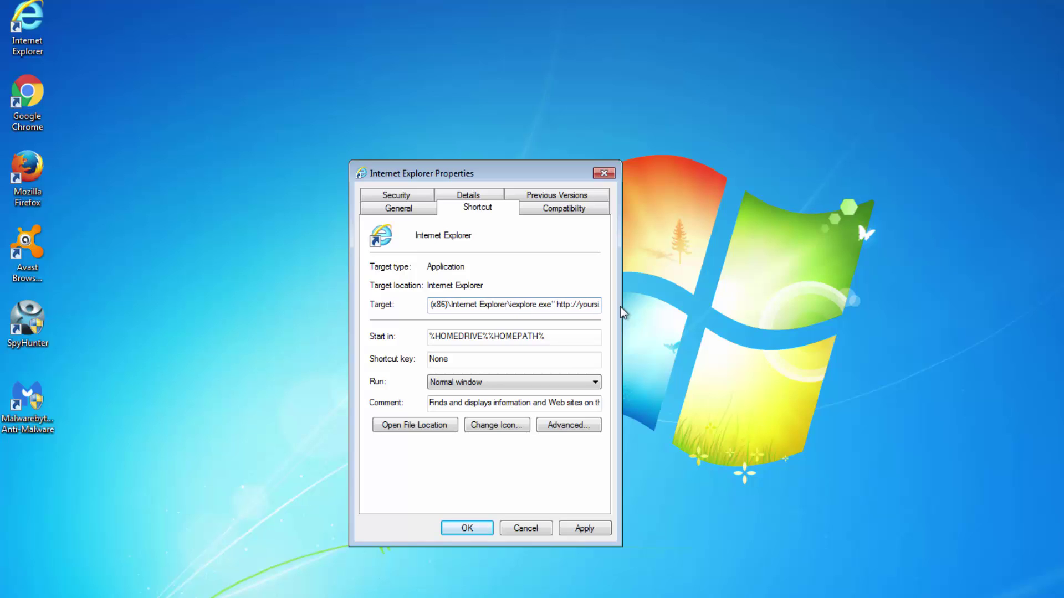
type("23.com")
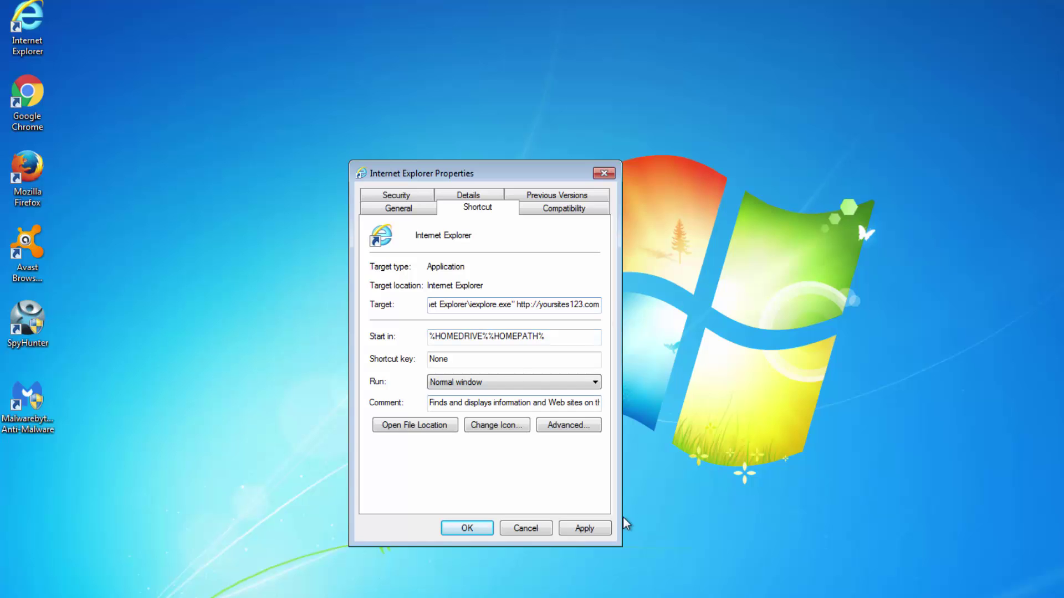
left_click(588, 535)
left_click(467, 528)
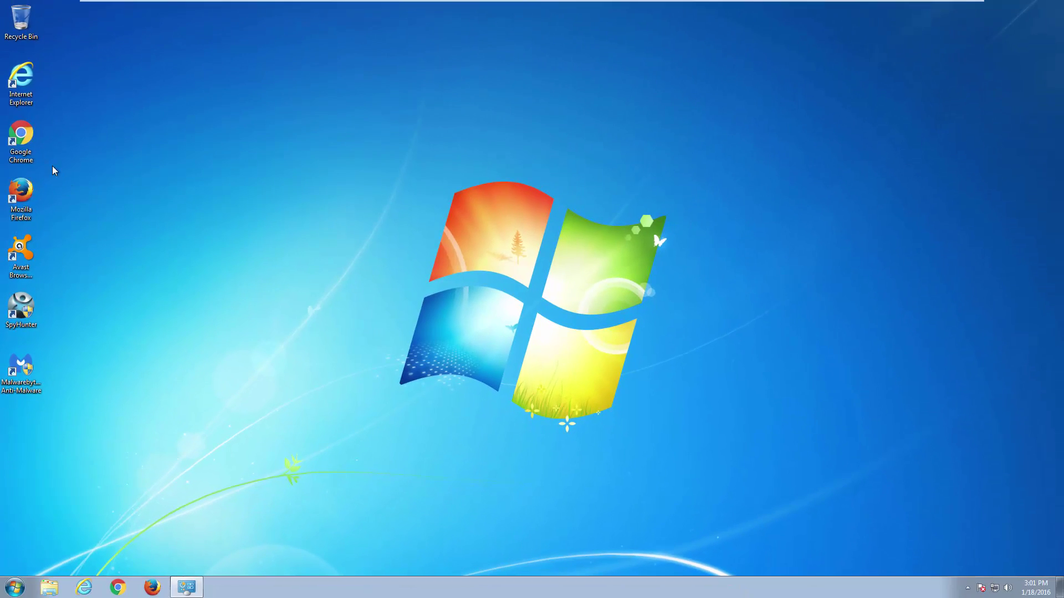
left_click(26, 46)
double_click(21, 97)
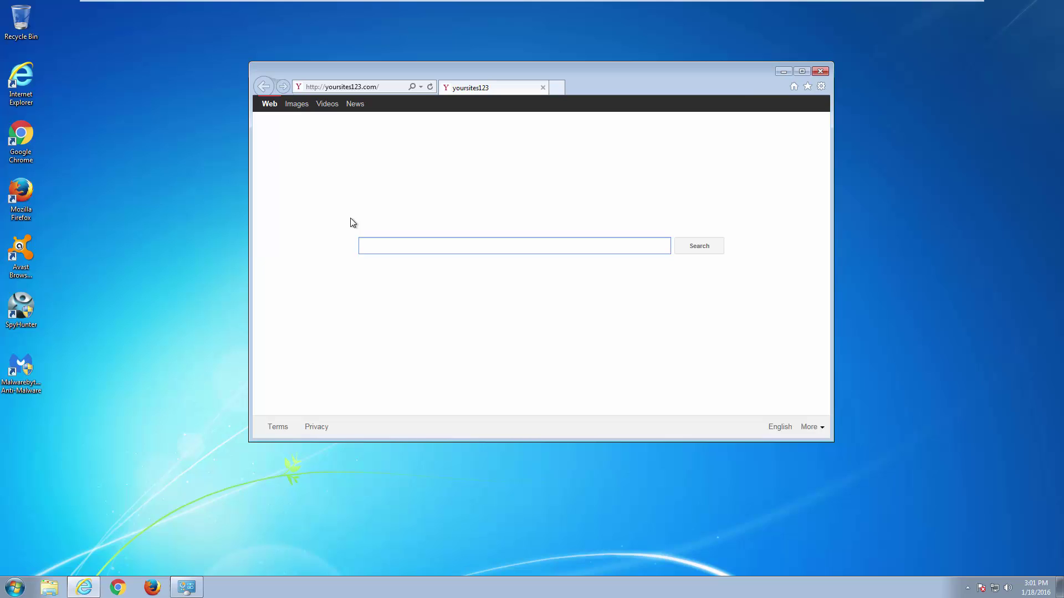
key("alt+F4")
- Delete the yoursites123.com address from the Internet Explorer shortcut's Target and apply the change
right_click(20, 87)
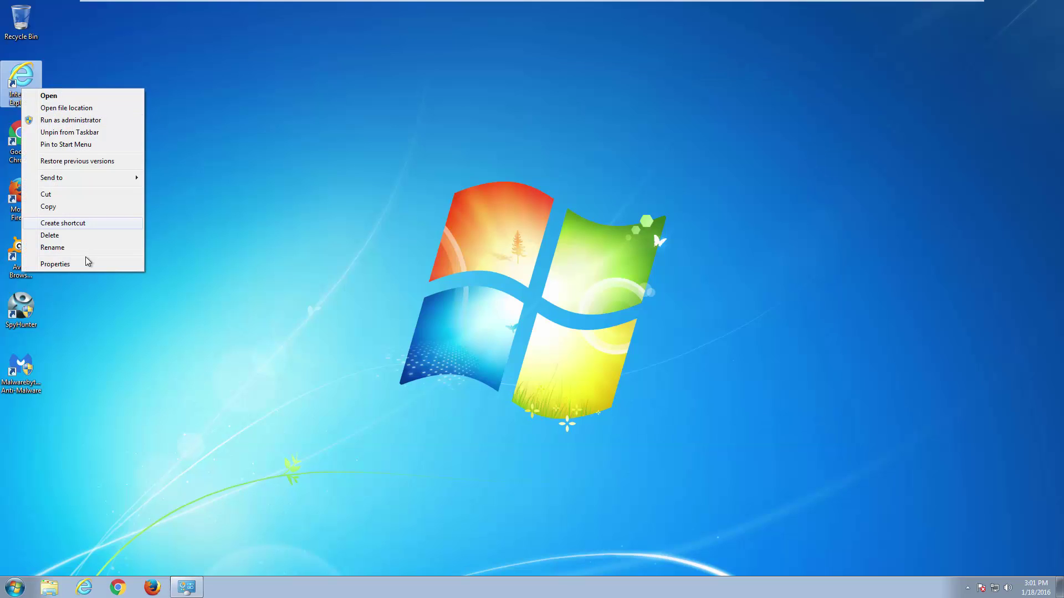
left_click(87, 261)
left_click_drag(151, 198, 213, 199)
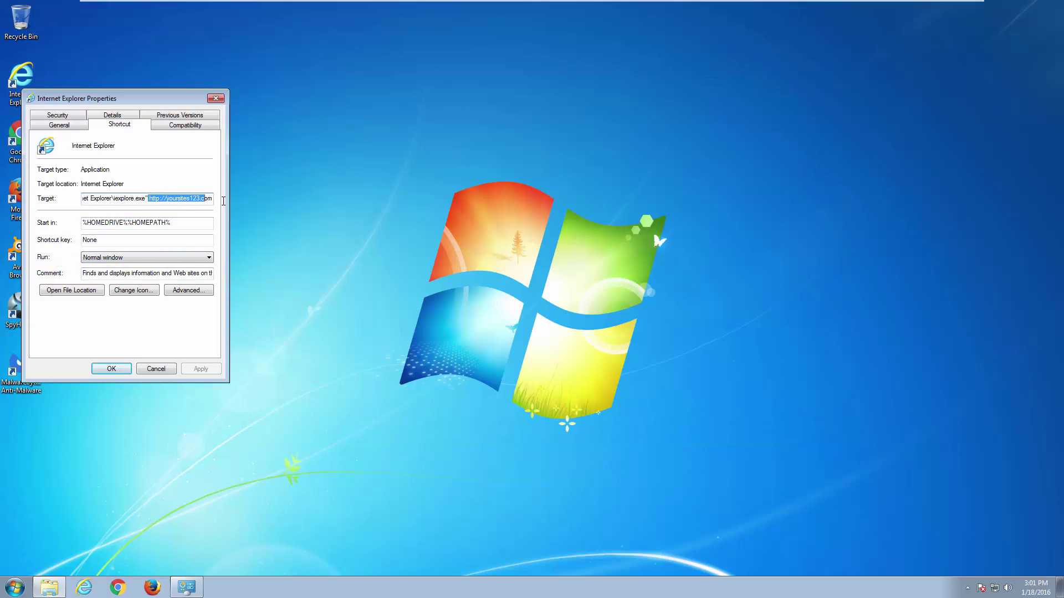
key("Delete")
left_click(201, 369)
left_click(111, 369)
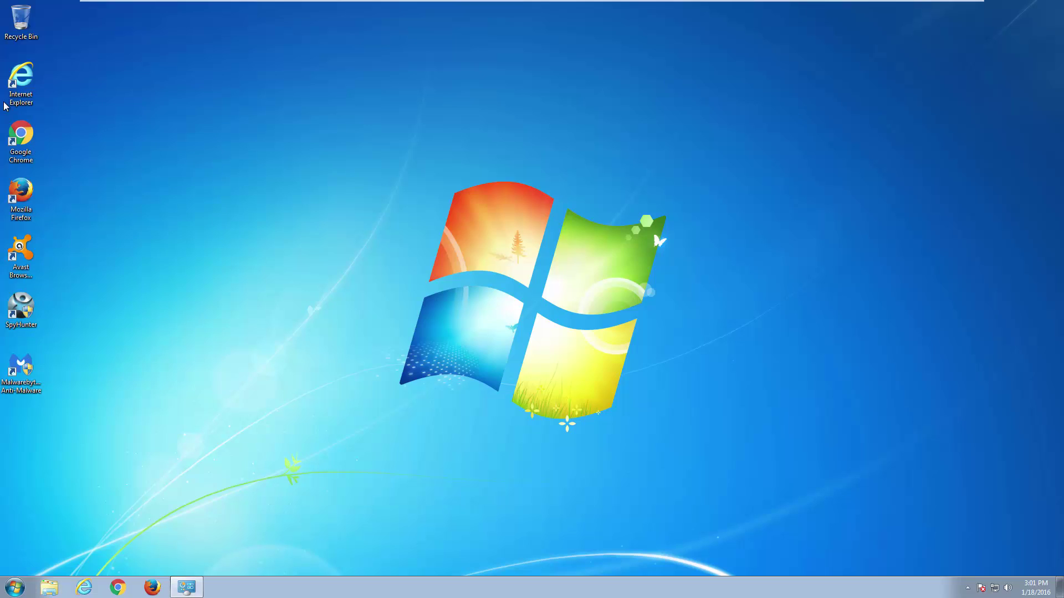
- Launch Internet Explorer to confirm it now opens Google, then close it
double_click(21, 84)
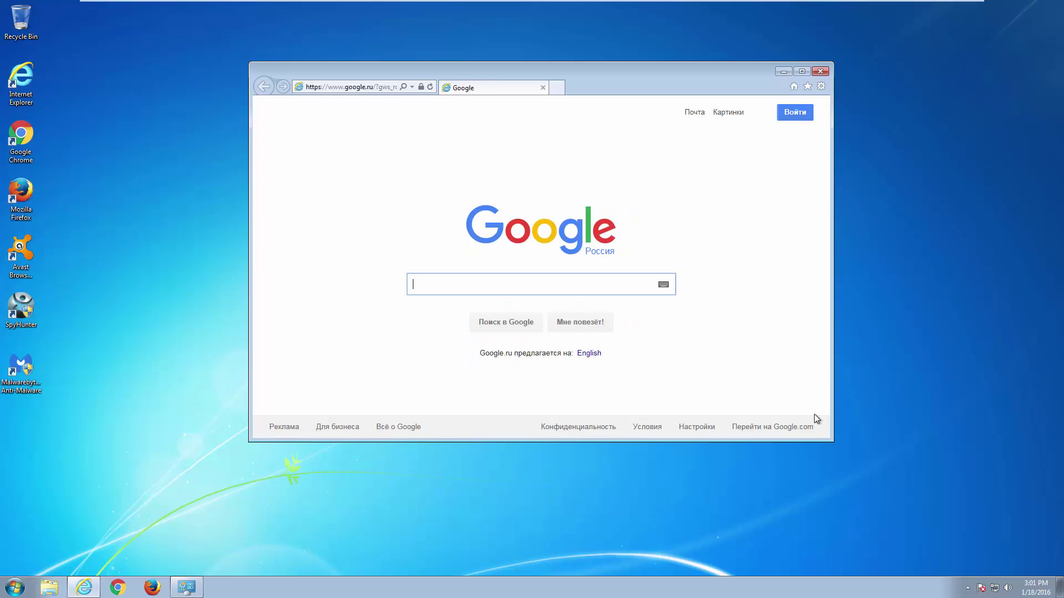
left_click_drag(830, 438, 854, 464)
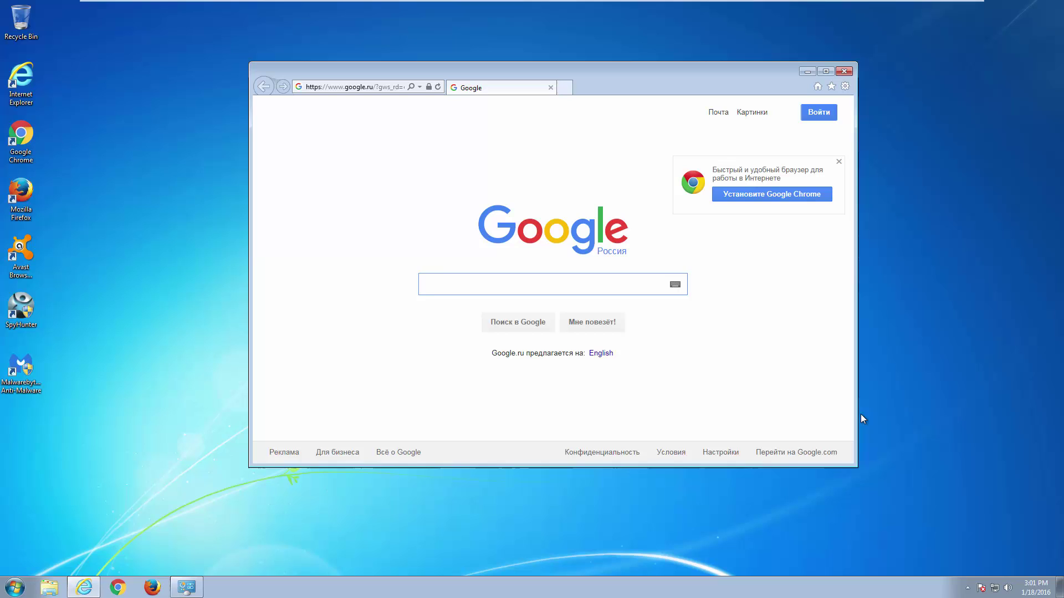
left_click(840, 163)
left_click(844, 71)
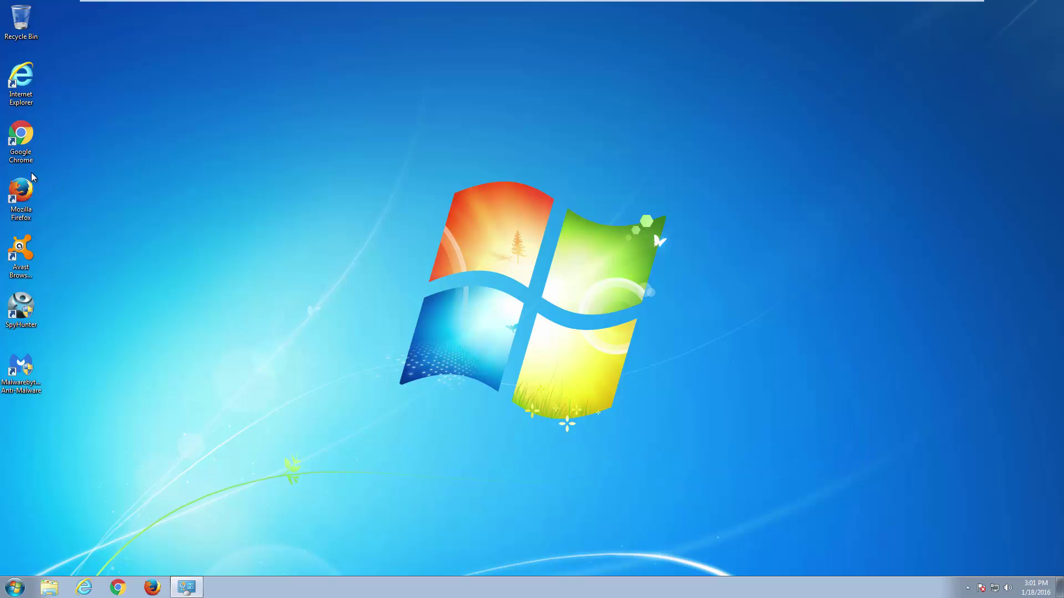
- Launch Firefox, decline the default-browser prompt, and restore the home page to default in Options
double_click(25, 191)
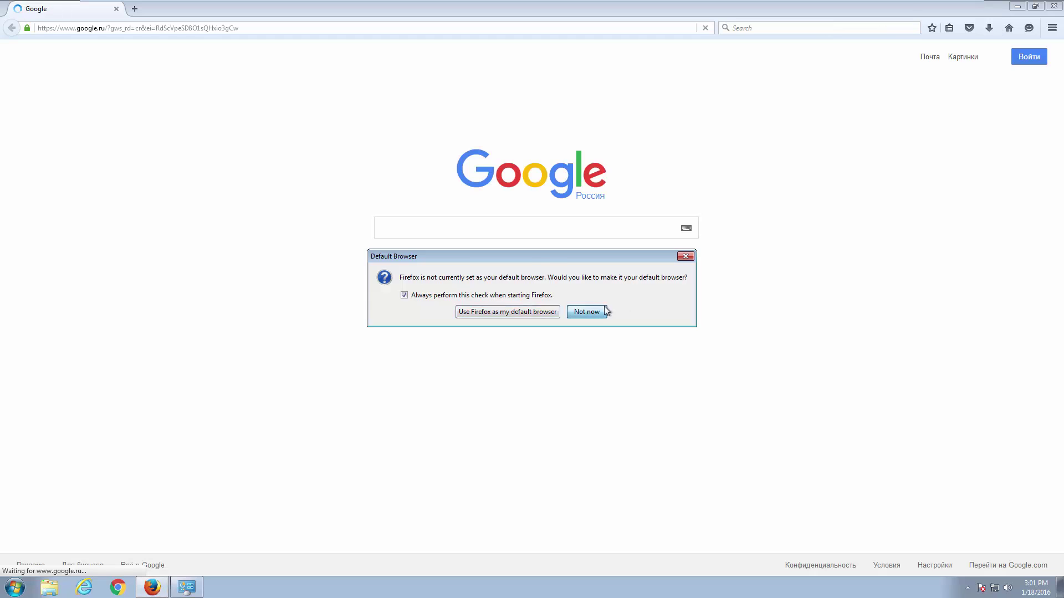
left_click(603, 311)
left_click(1041, 7)
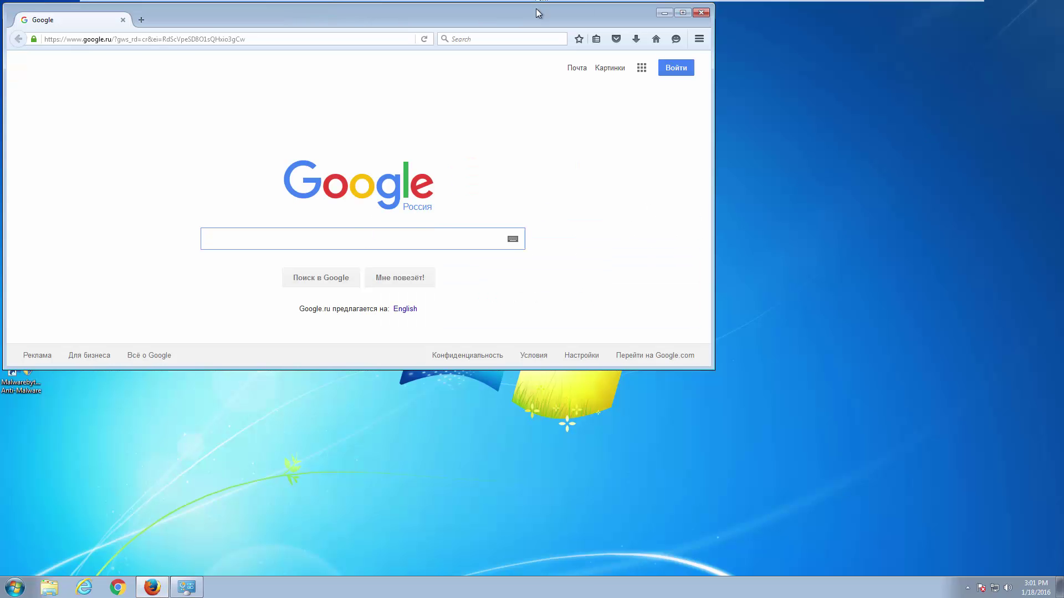
left_click_drag(535, 9, 622, 76)
left_click(788, 100)
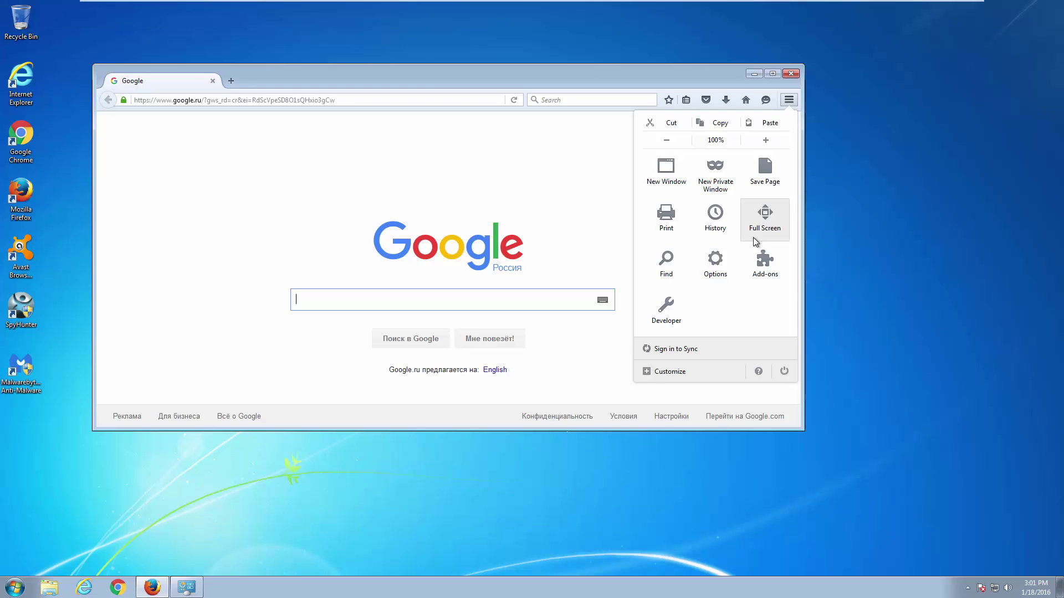
left_click(730, 263)
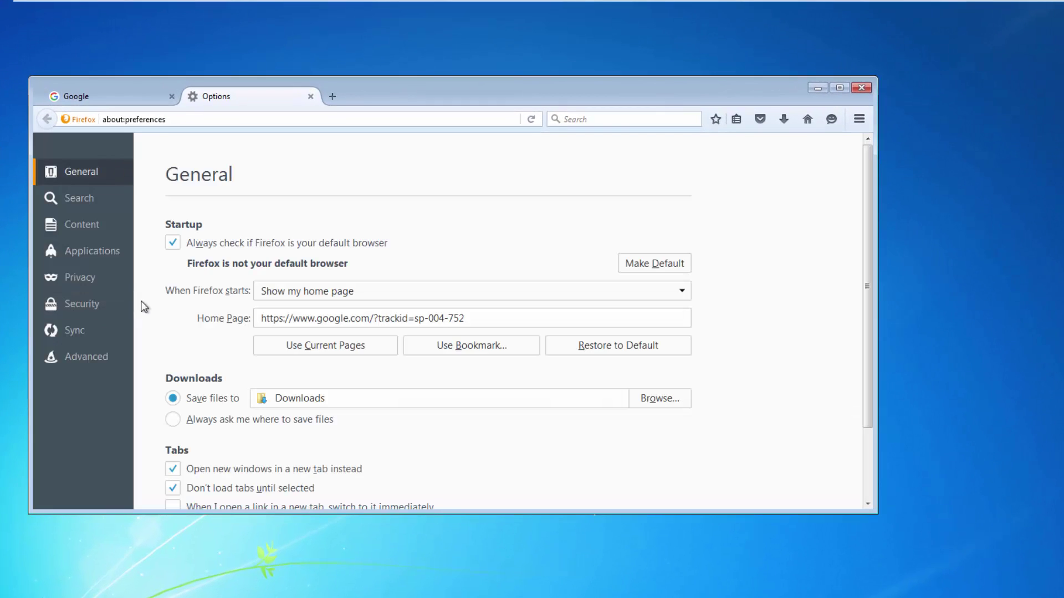
left_click(592, 347)
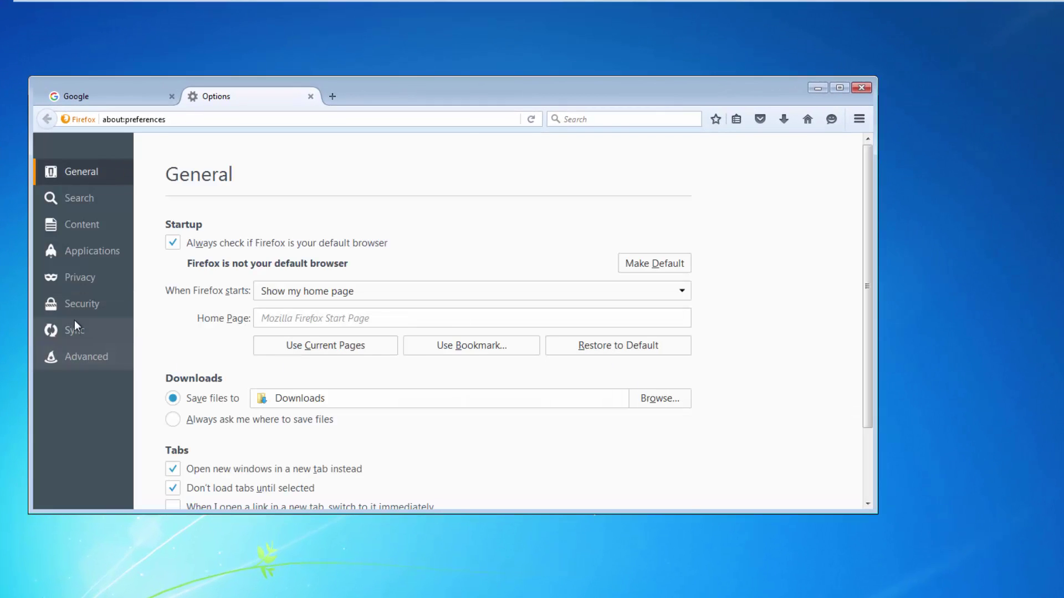
- Remove eBay from the one-click search engines, then close Firefox and both tabs
left_click(79, 198)
left_click(301, 438)
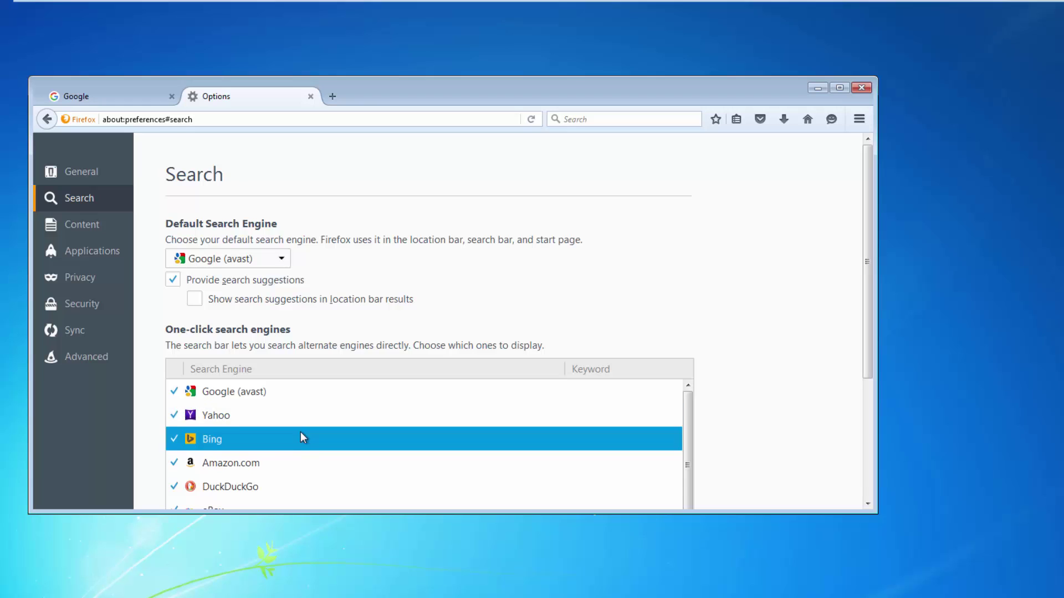
scroll(301, 435, "down", 1)
left_click_drag(877, 514, 880, 597)
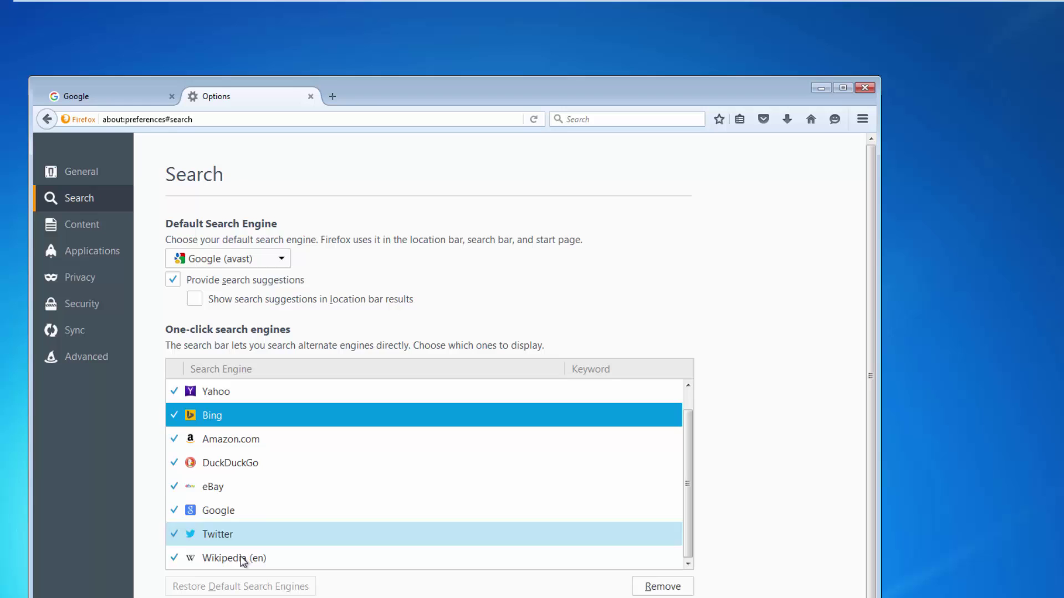
left_click(229, 471)
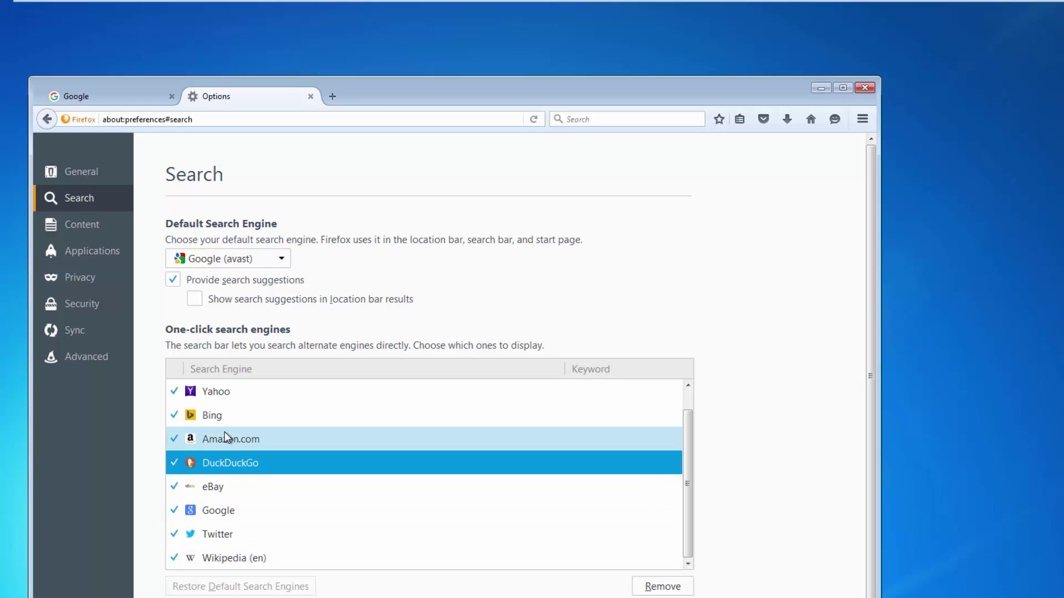
left_click(224, 483)
left_click(663, 586)
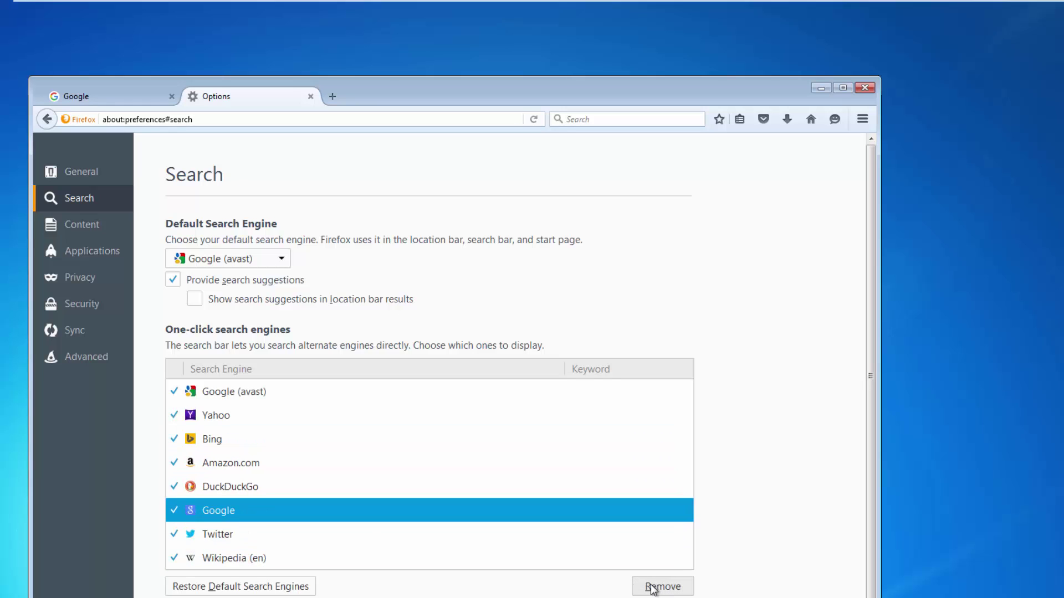
left_click(864, 88)
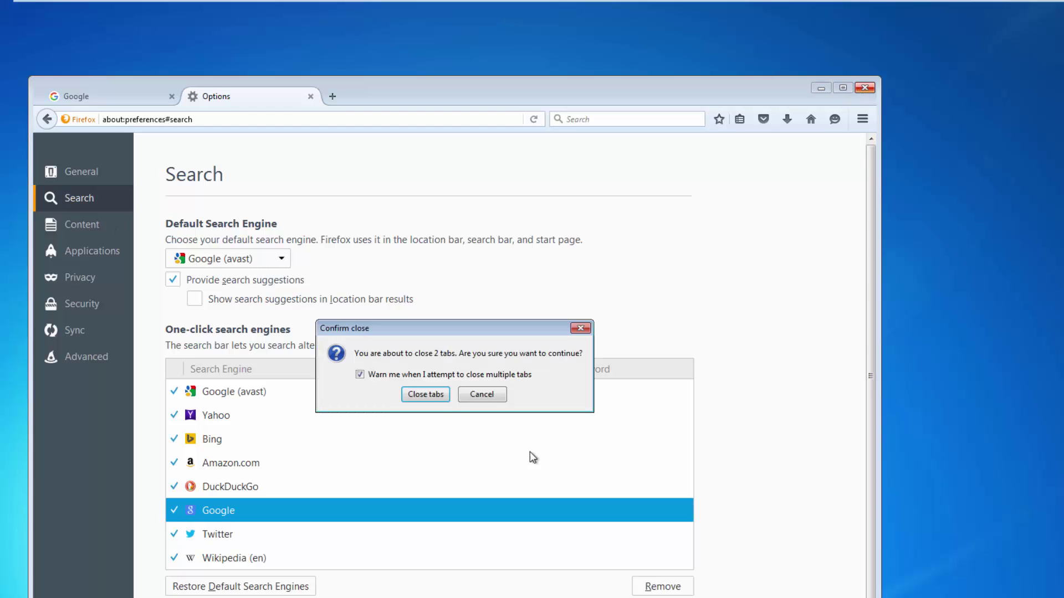
left_click(407, 397)
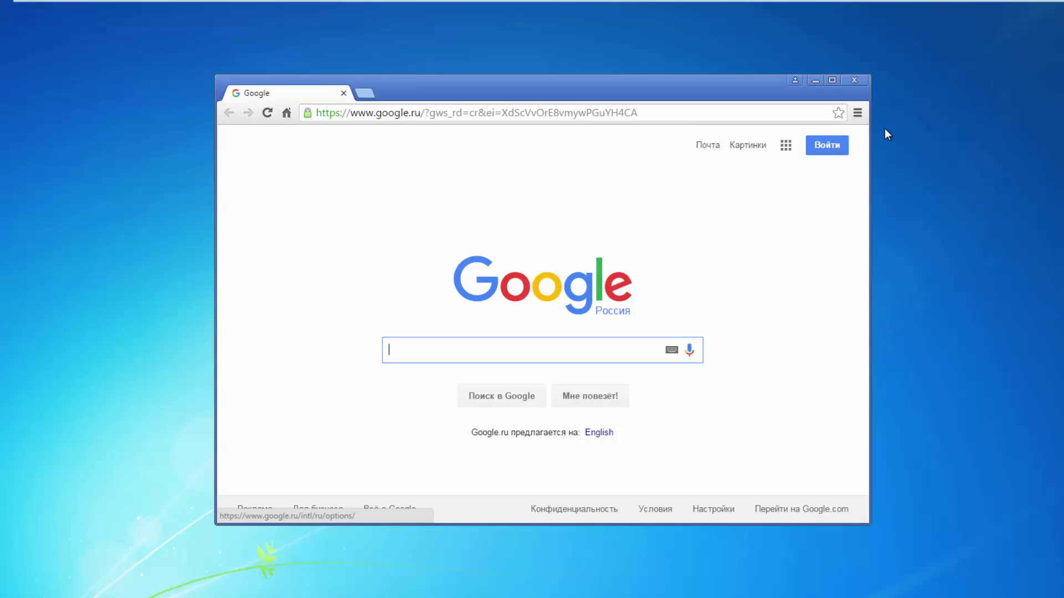
- In Chrome Settings, delete the Google startup page so Chrome opens the New Tab page
left_click(857, 113)
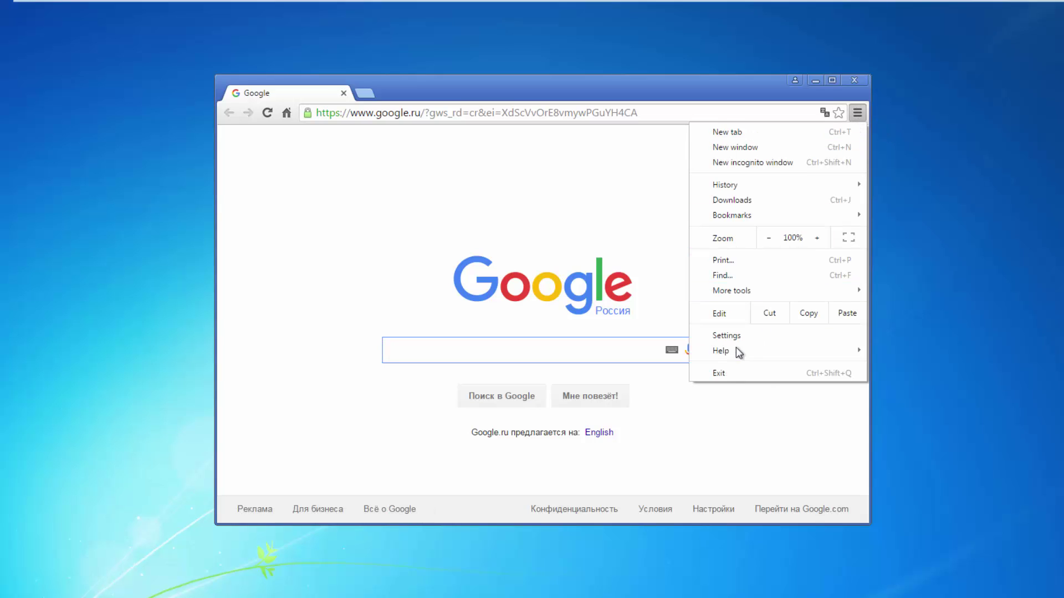
left_click(725, 336)
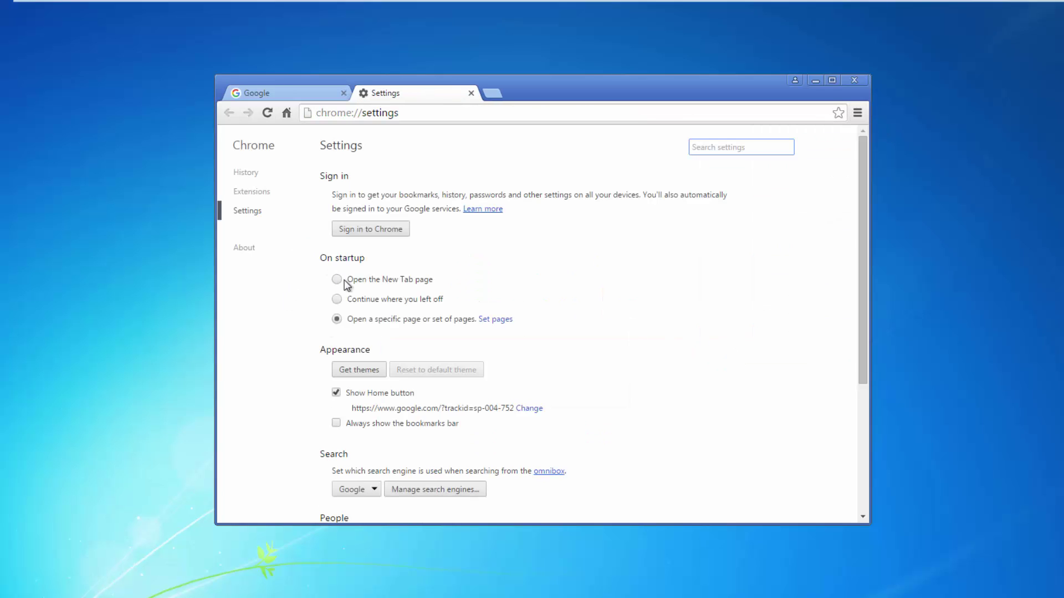
left_click(493, 321)
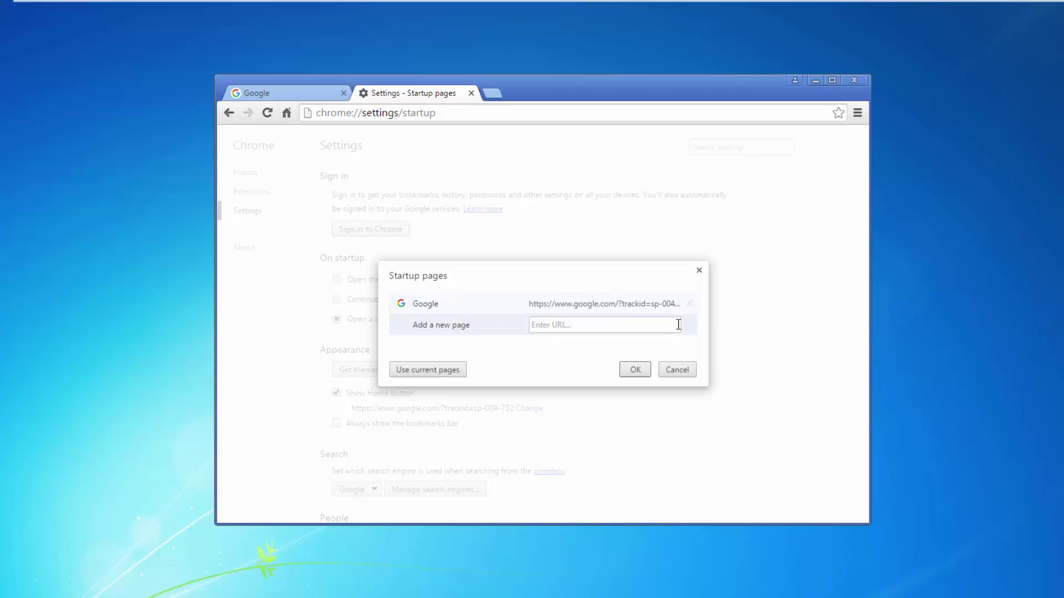
left_click(692, 302)
left_click(635, 369)
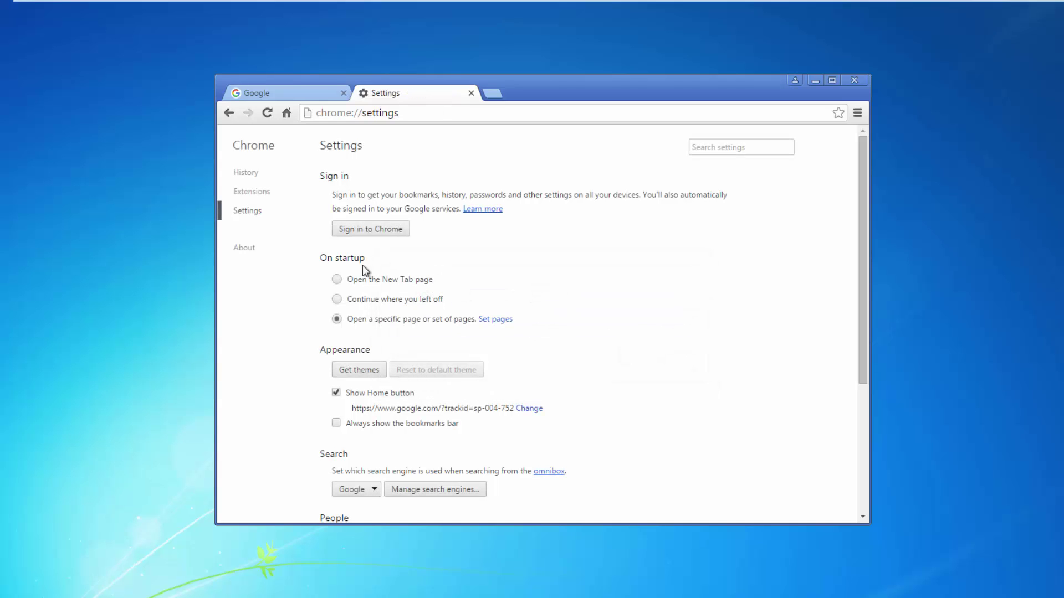
- Clear Chrome's home page address and stop showing the Home button
left_click(528, 409)
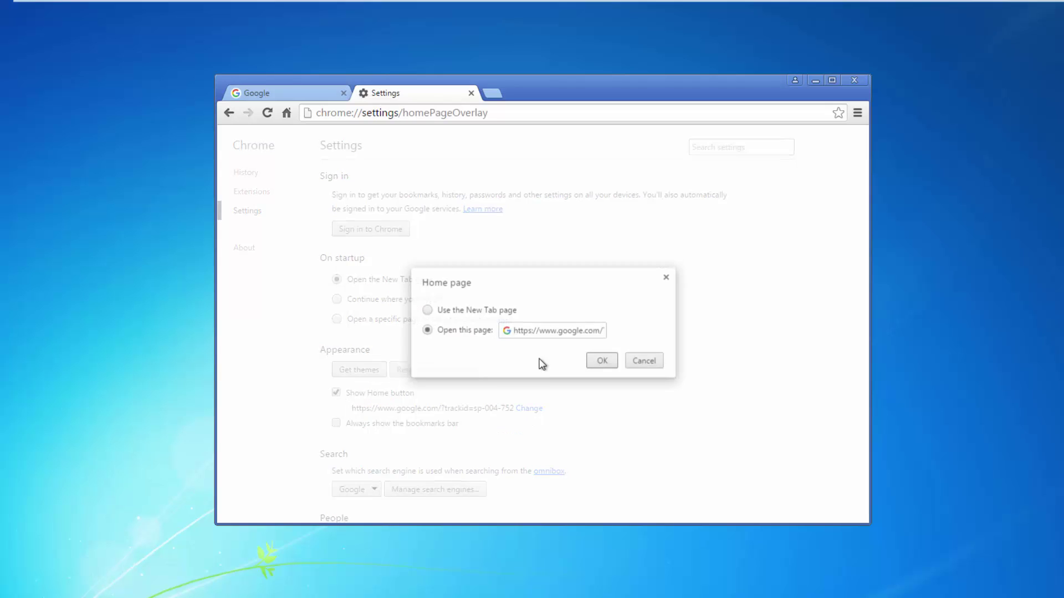
triple_click(518, 338)
key("BackSpace")
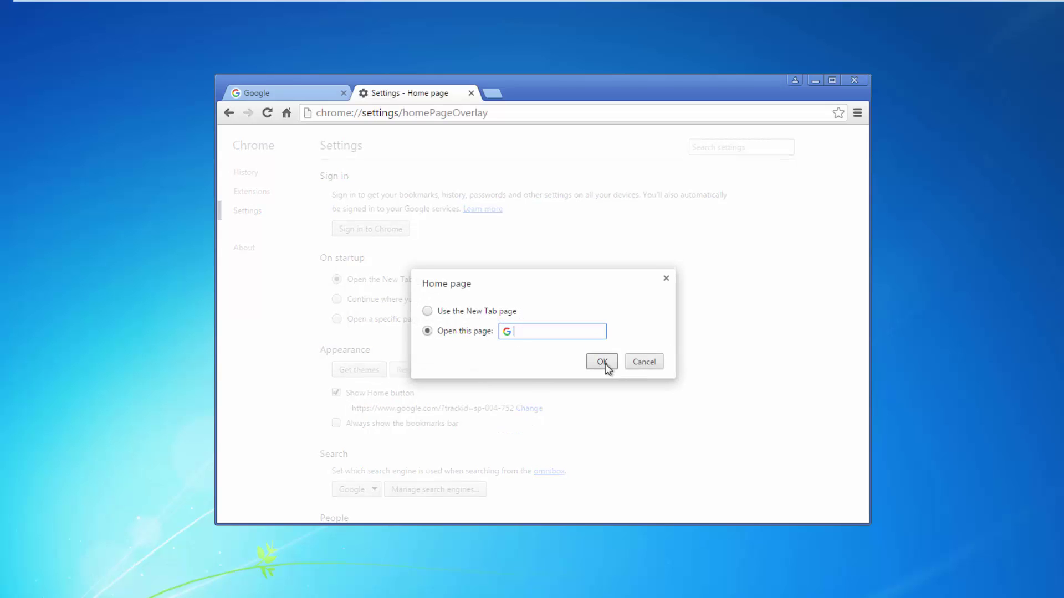
left_click(603, 362)
left_click(337, 393)
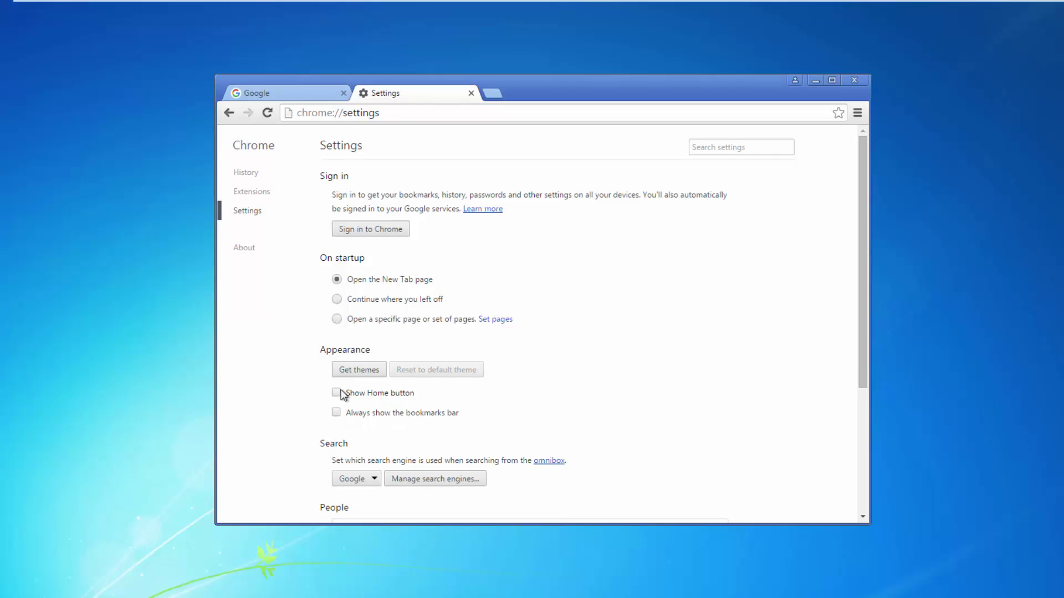
left_click(421, 478)
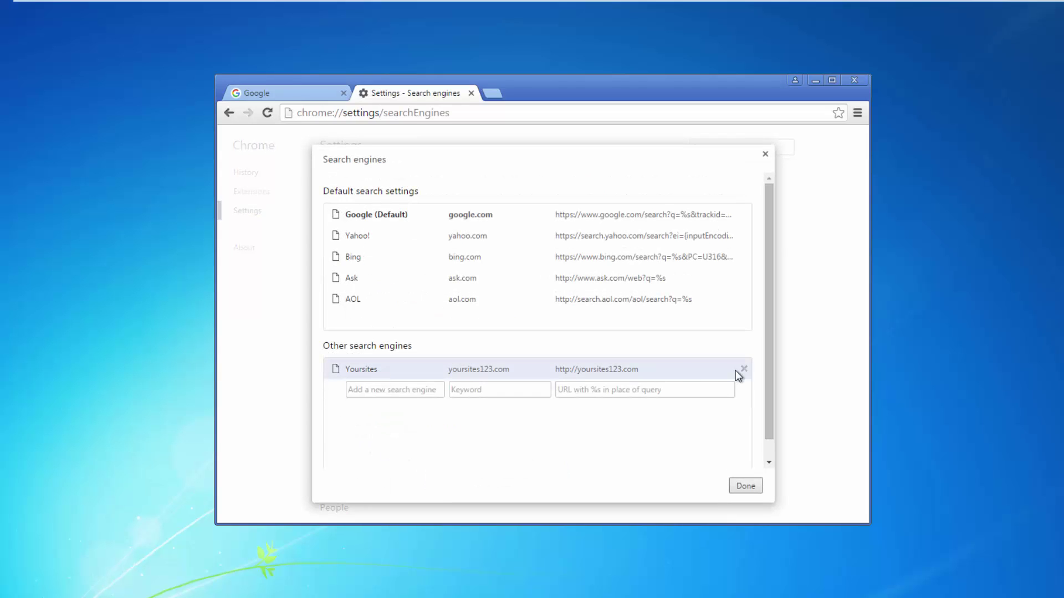
- Delete the Yoursites, AOL and Ask engines, make Google the default, and close Chrome
left_click(743, 369)
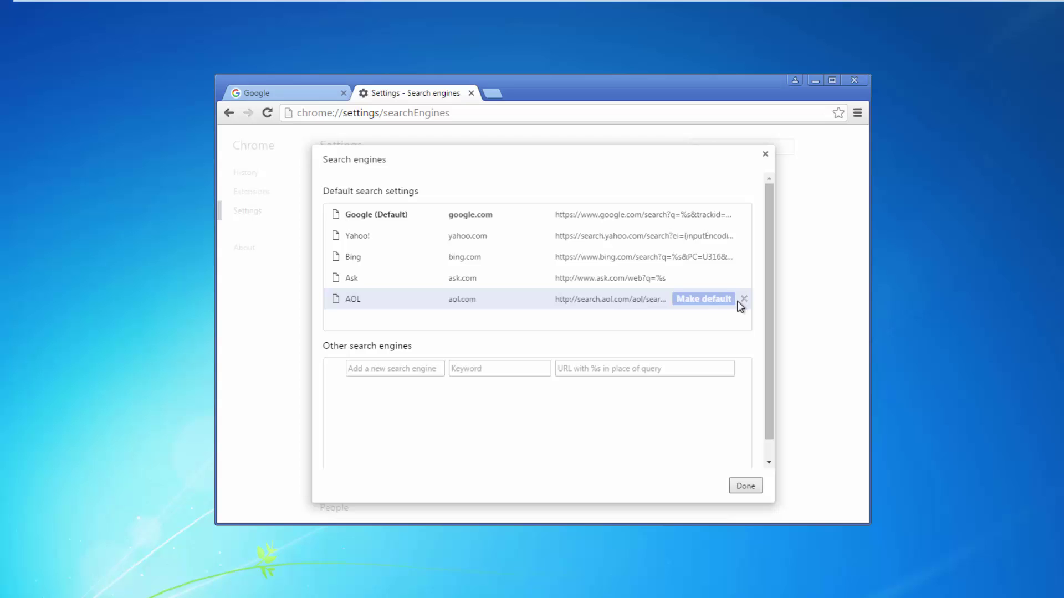
left_click(743, 300)
left_click(744, 279)
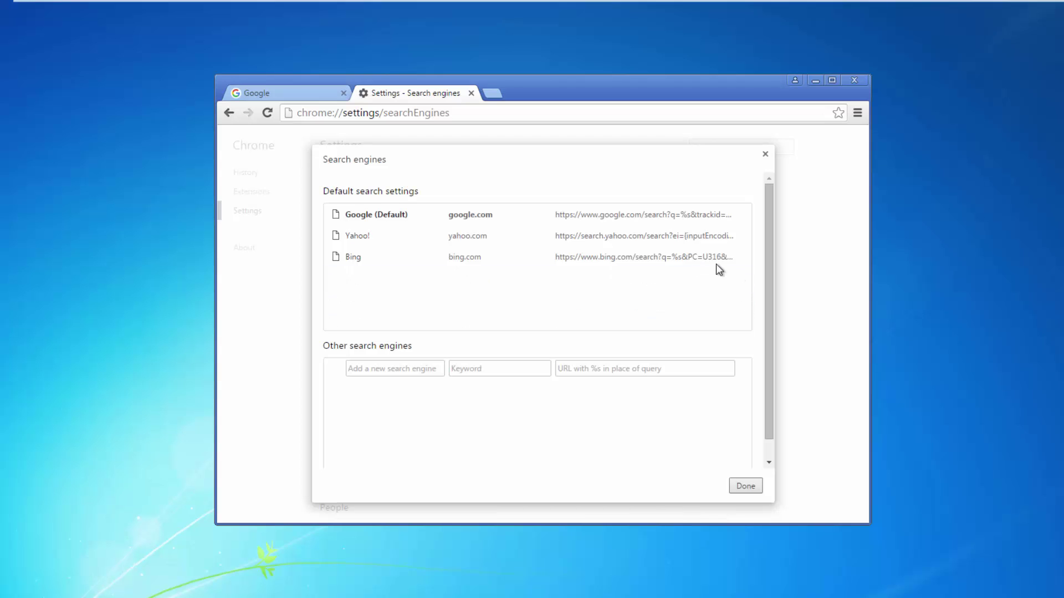
left_click(688, 237)
left_click(695, 215)
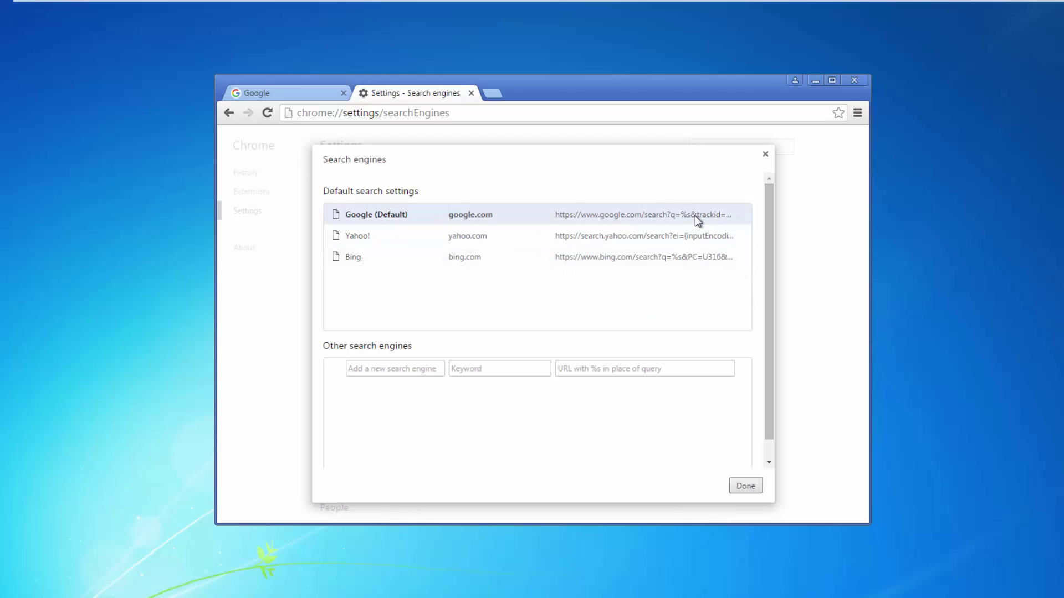
left_click(751, 486)
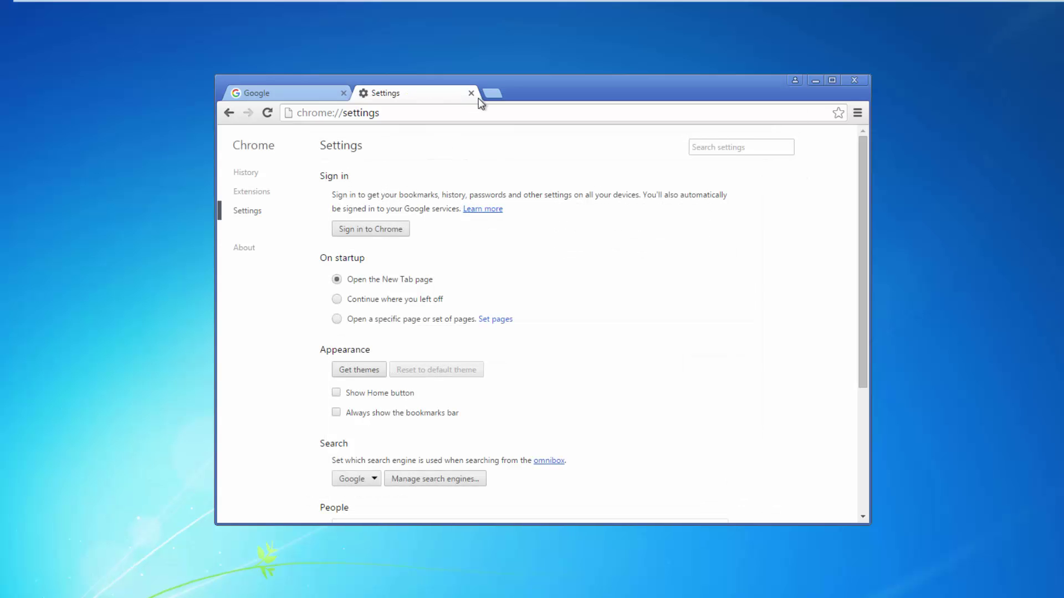
left_click(471, 93)
left_click(854, 80)
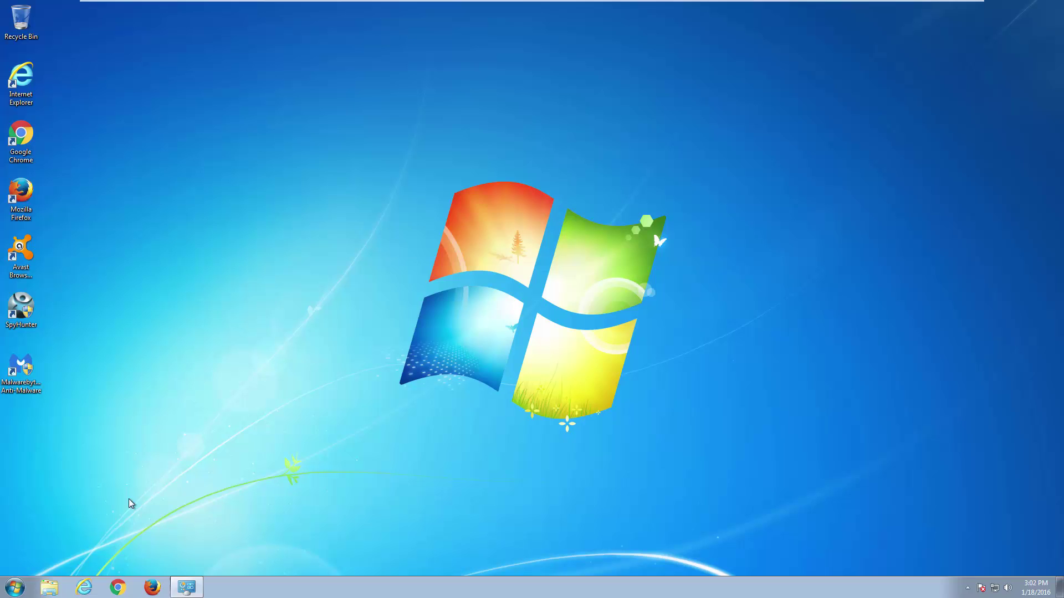
- Open Local Disk (C:) from Start > Computer
left_click(13, 588)
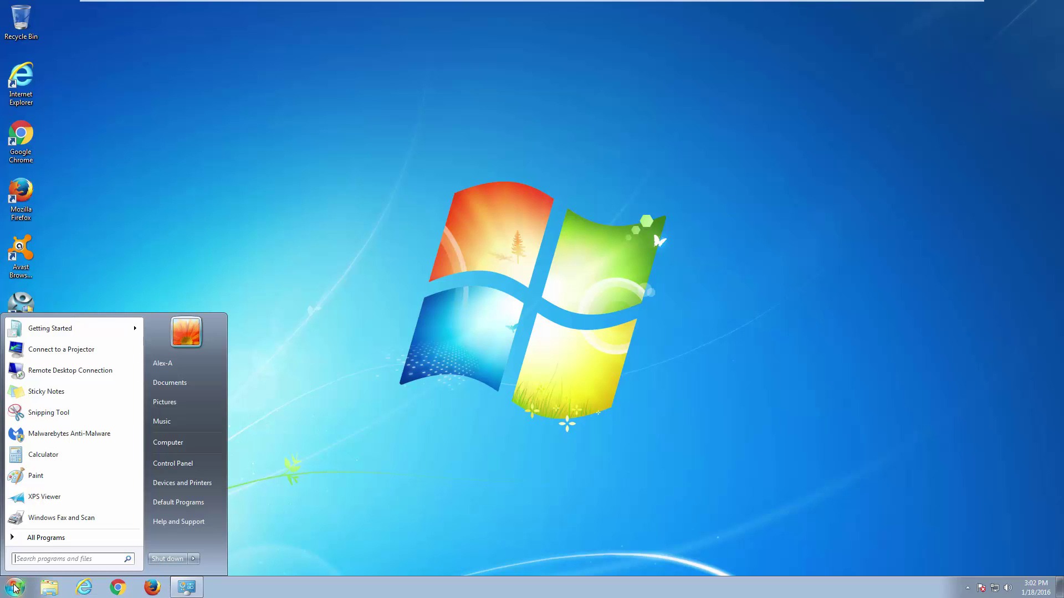
left_click(171, 442)
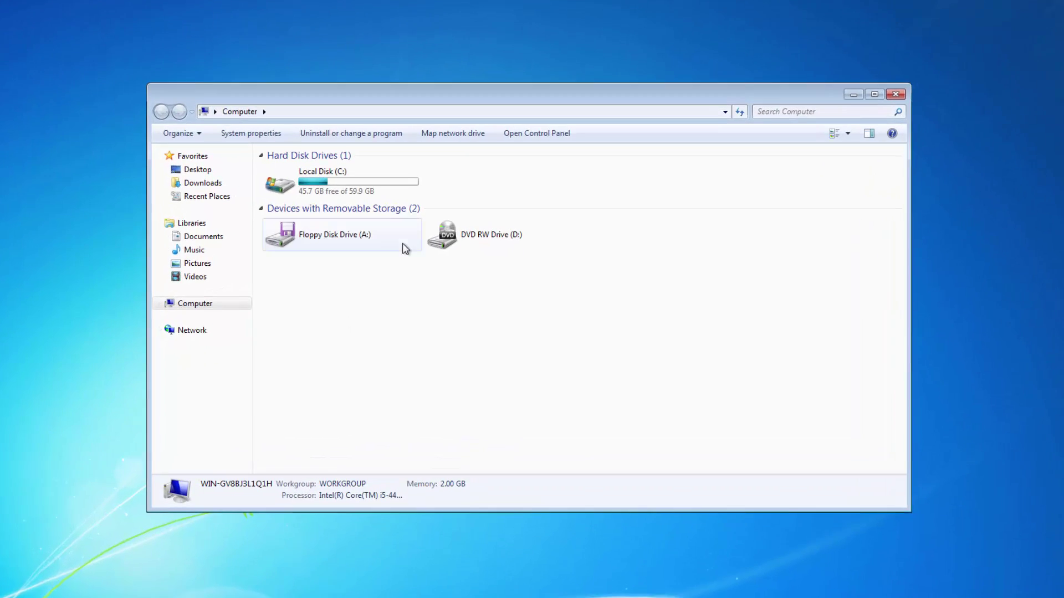
double_click(302, 164)
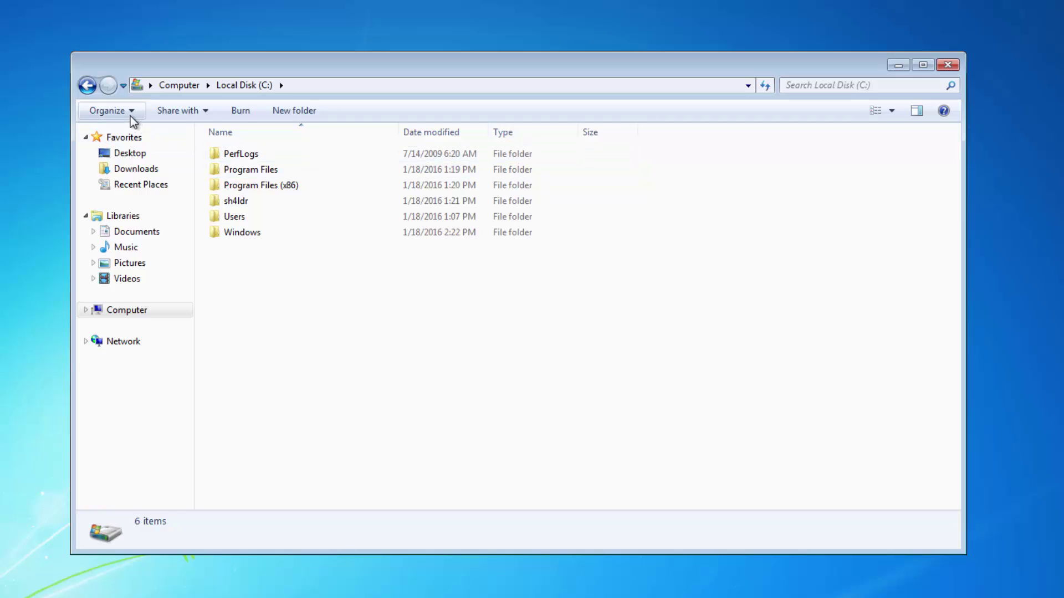
- Turn on 'Show hidden files, folders, and drives' in Folder Options and apply it
left_click(130, 115)
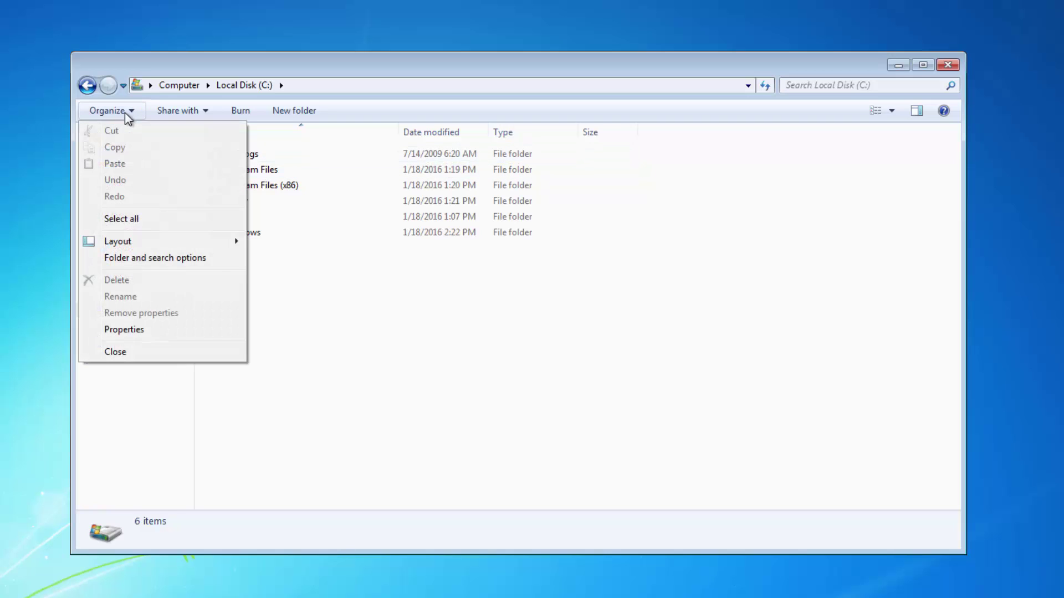
left_click(134, 260)
left_click(154, 153)
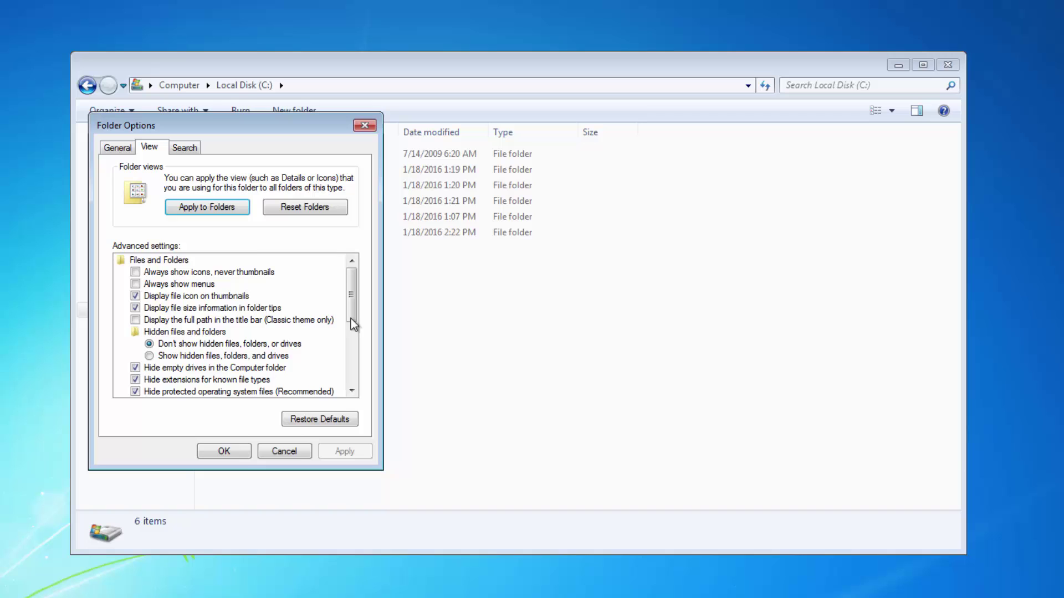
left_click_drag(355, 295, 357, 331)
left_click(149, 284)
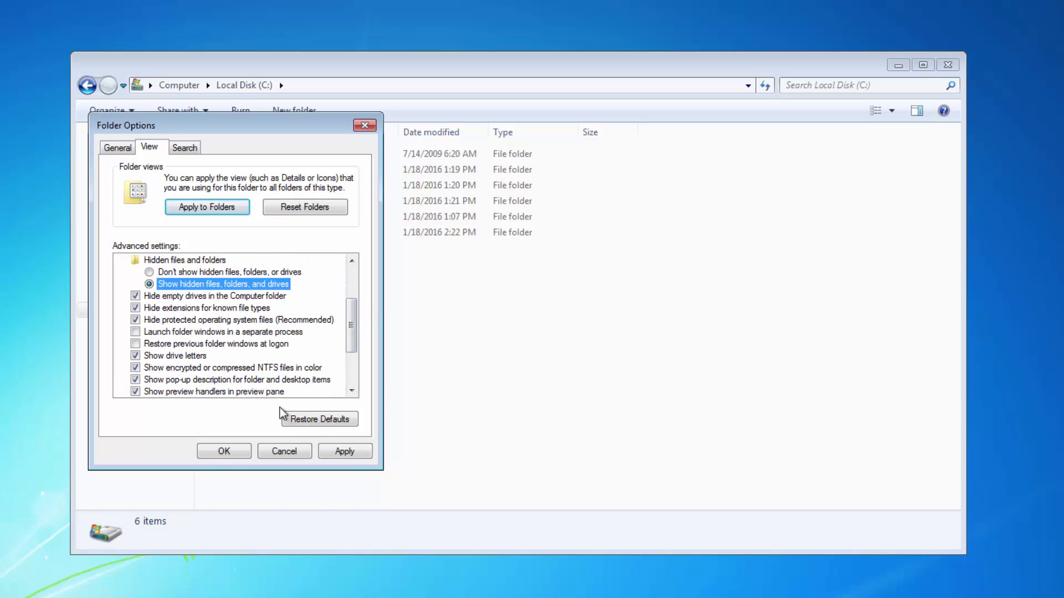
left_click(344, 452)
left_click(221, 451)
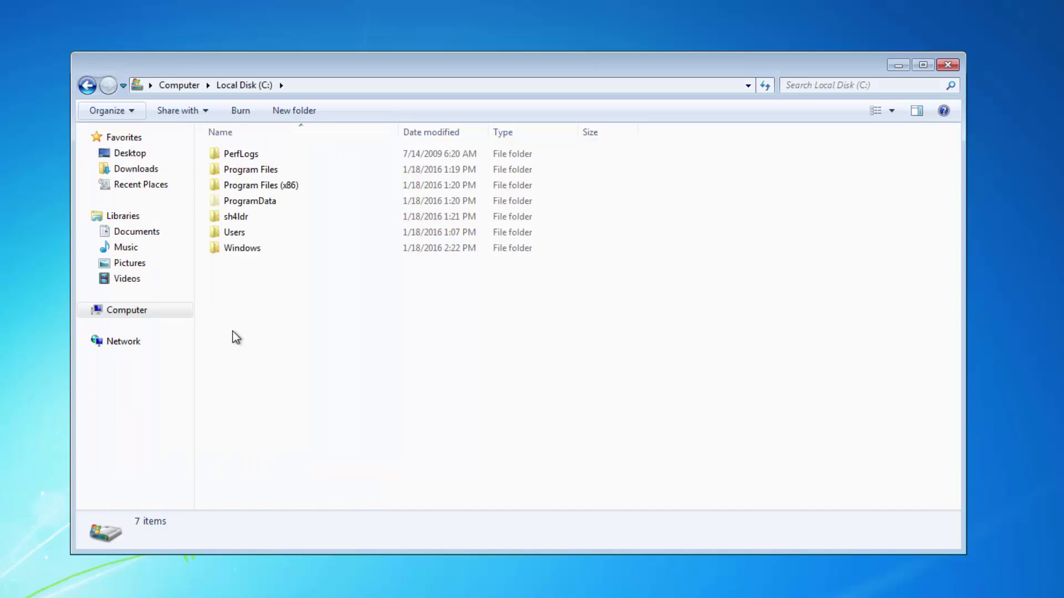
- Navigate to Users > the user's folder > AppData > Local > Temp
mouse_move(248, 227)
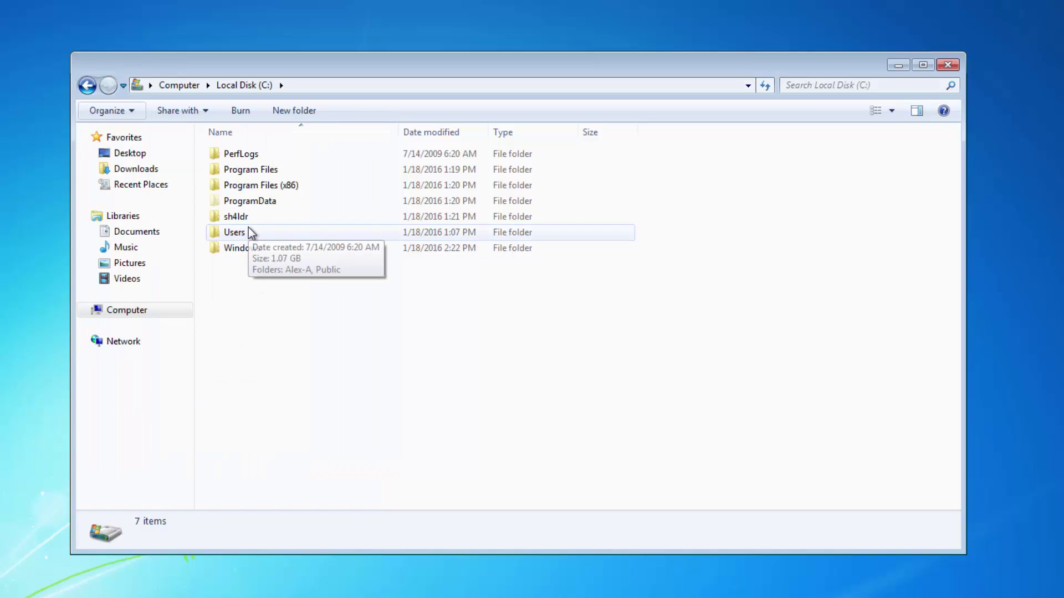
double_click(237, 234)
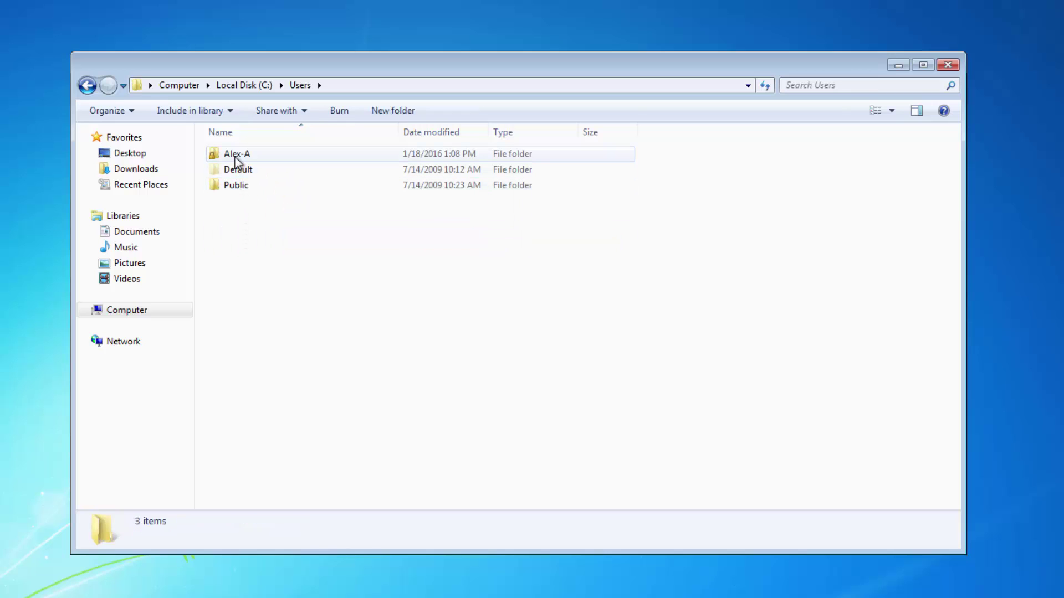
double_click(235, 155)
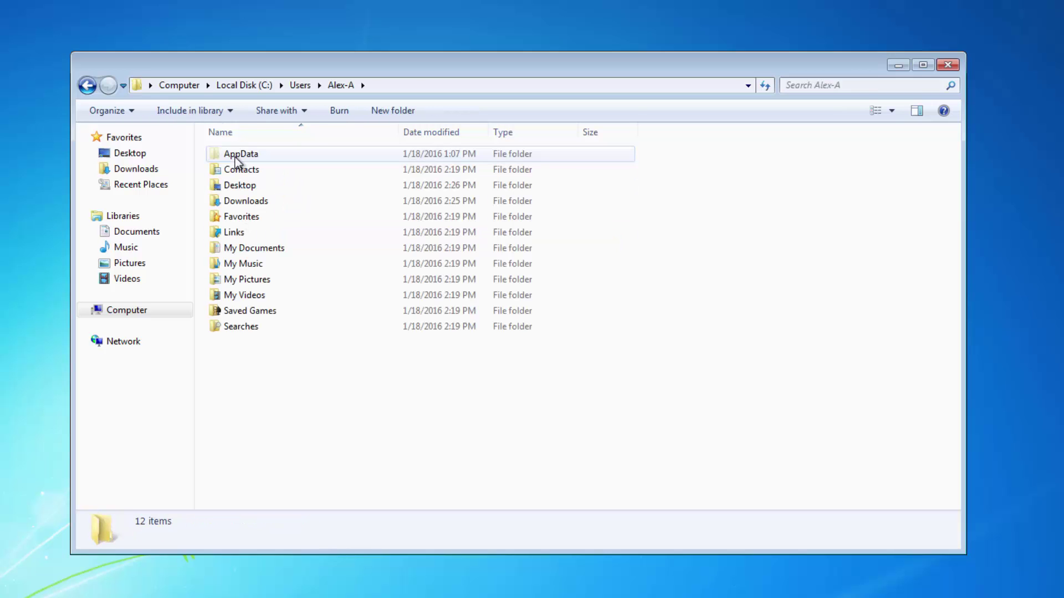
double_click(235, 157)
left_click(234, 153)
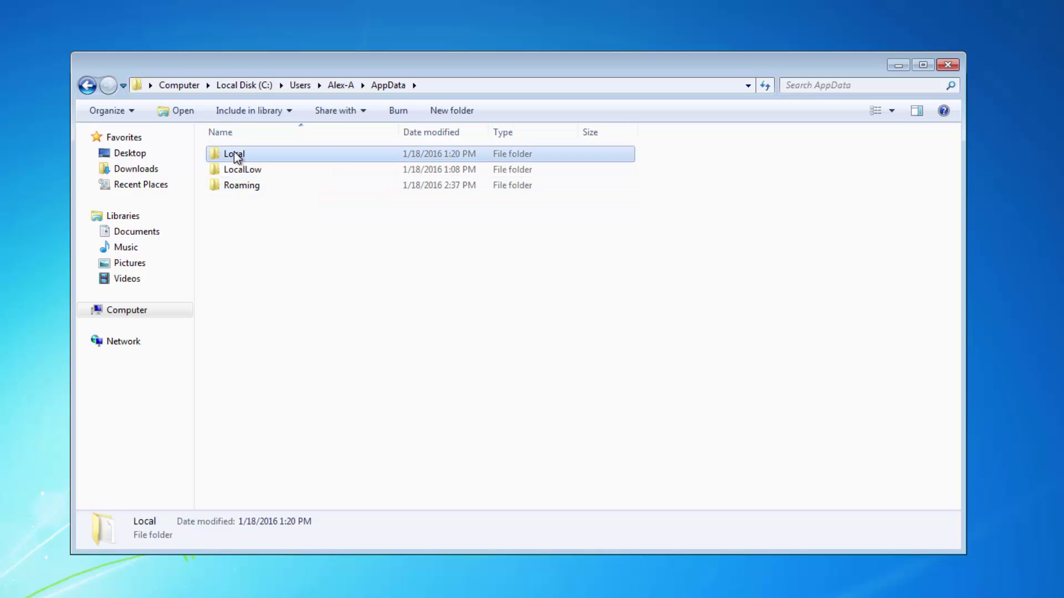
double_click(234, 154)
double_click(244, 265)
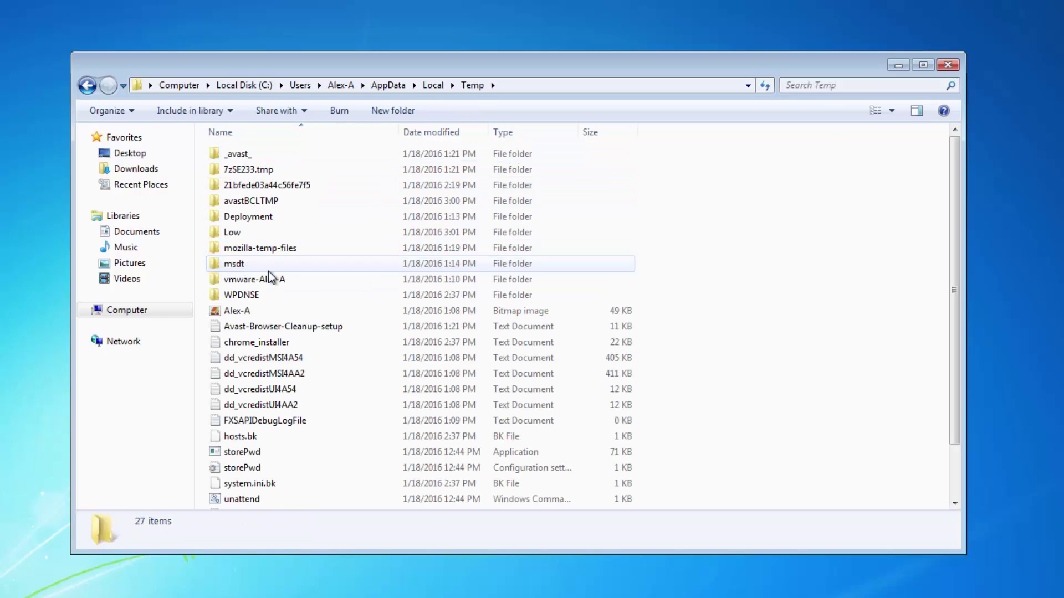
- Select everything in Temp and delete it, skipping the file still in use
key("ctrl+a")
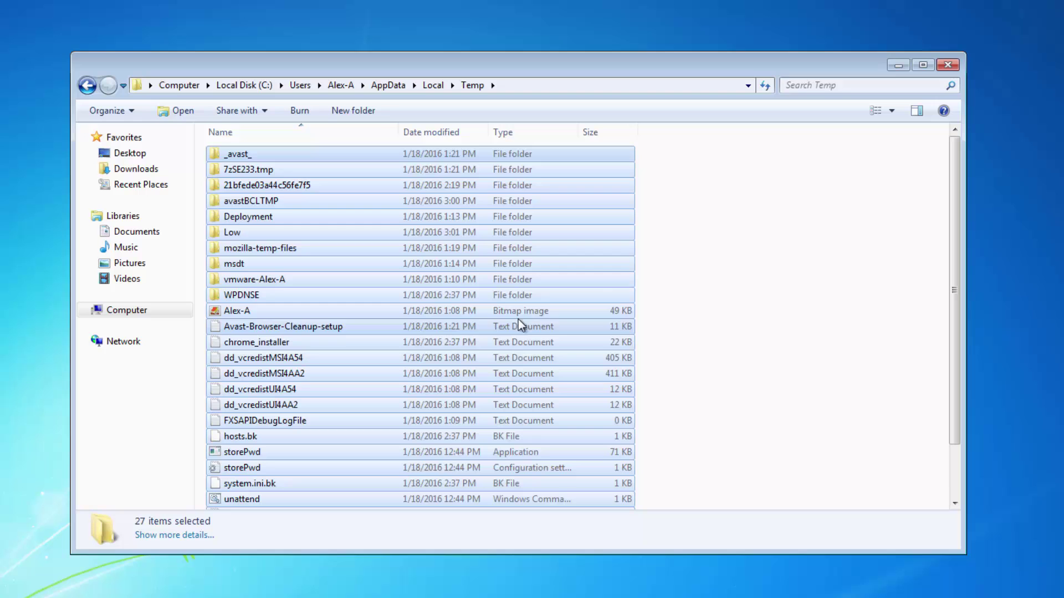
key("Delete")
left_click(564, 309)
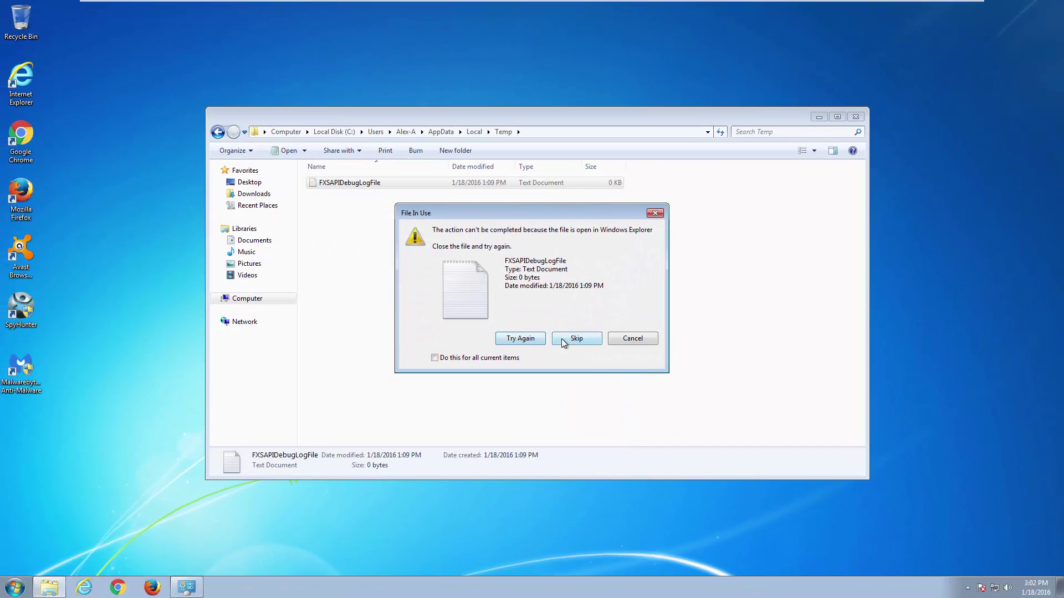
left_click(563, 340)
- Close the Explorer window and the installed programs list
left_click(849, 118)
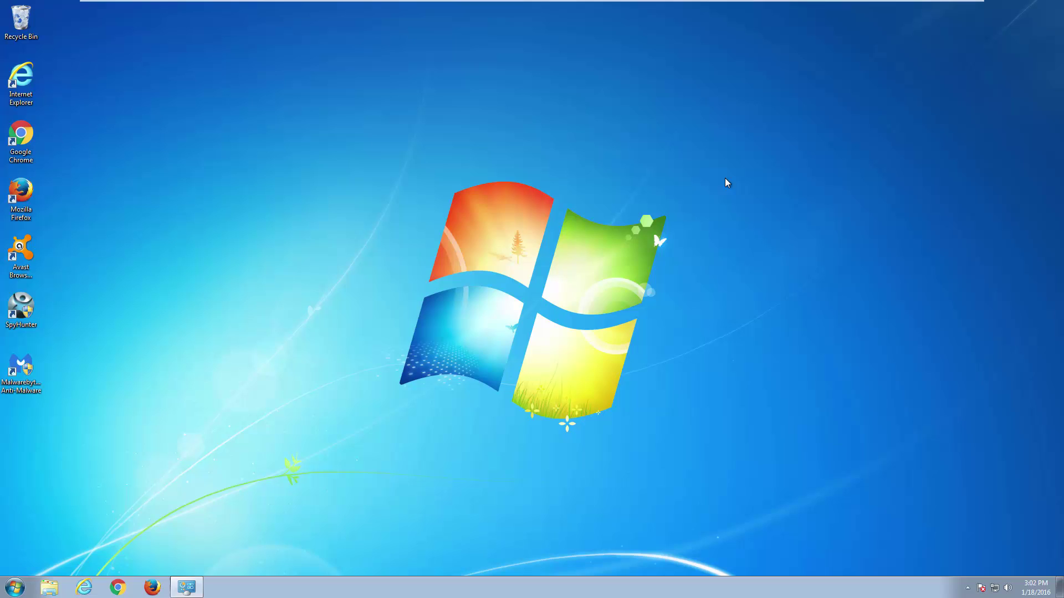
left_click(179, 588)
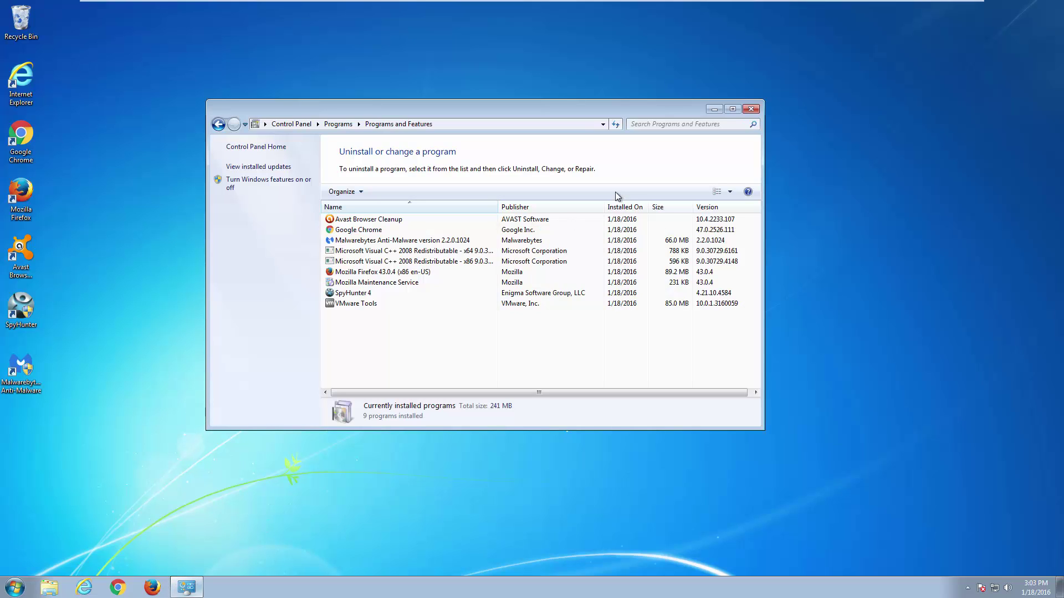
left_click(750, 110)
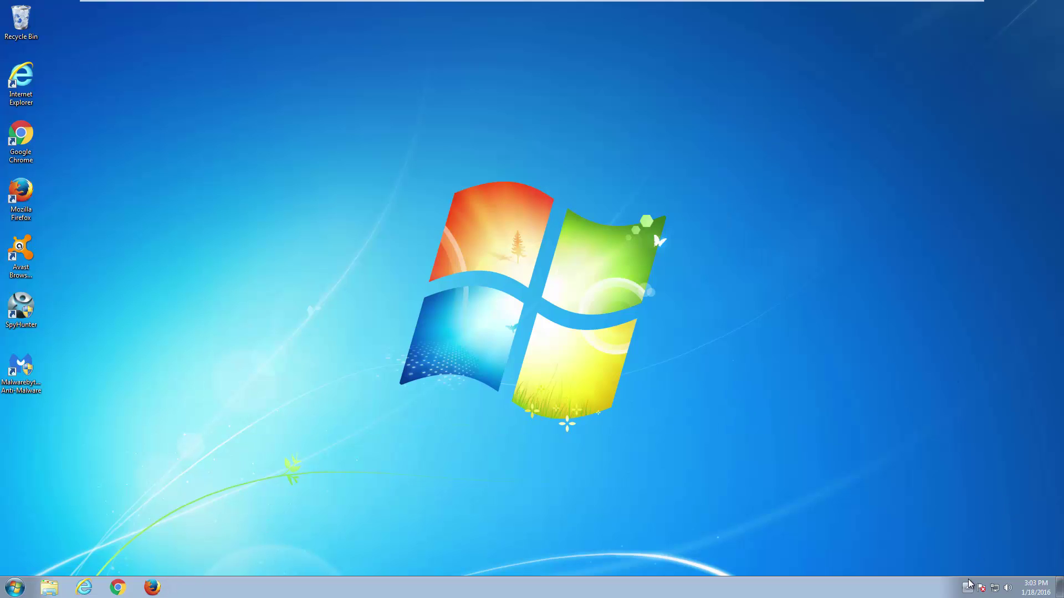
- Open SpyHunter 4 from the tray and scroll its 8 Yoursites123.com threats to the top
left_click(968, 587)
double_click(985, 539)
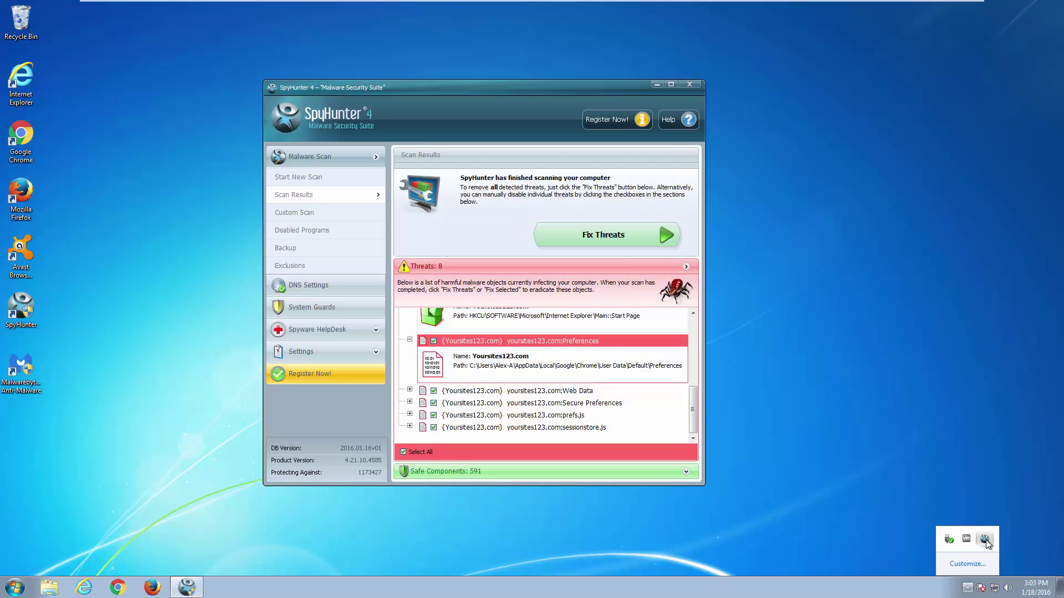
left_click_drag(493, 102, 484, 88)
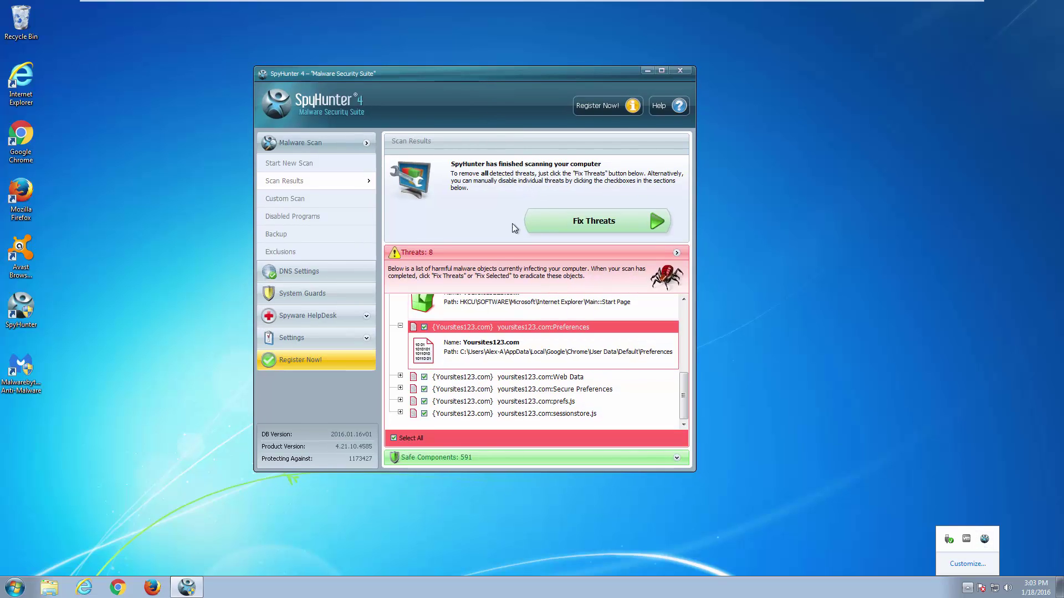
scroll(674, 384, "up", 5)
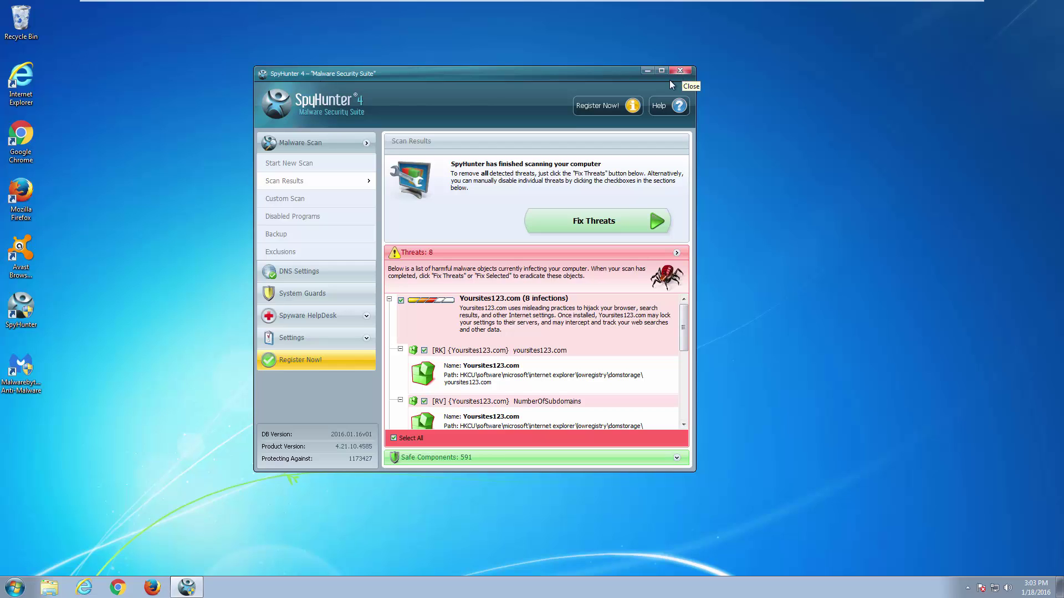
left_click(14, 588)
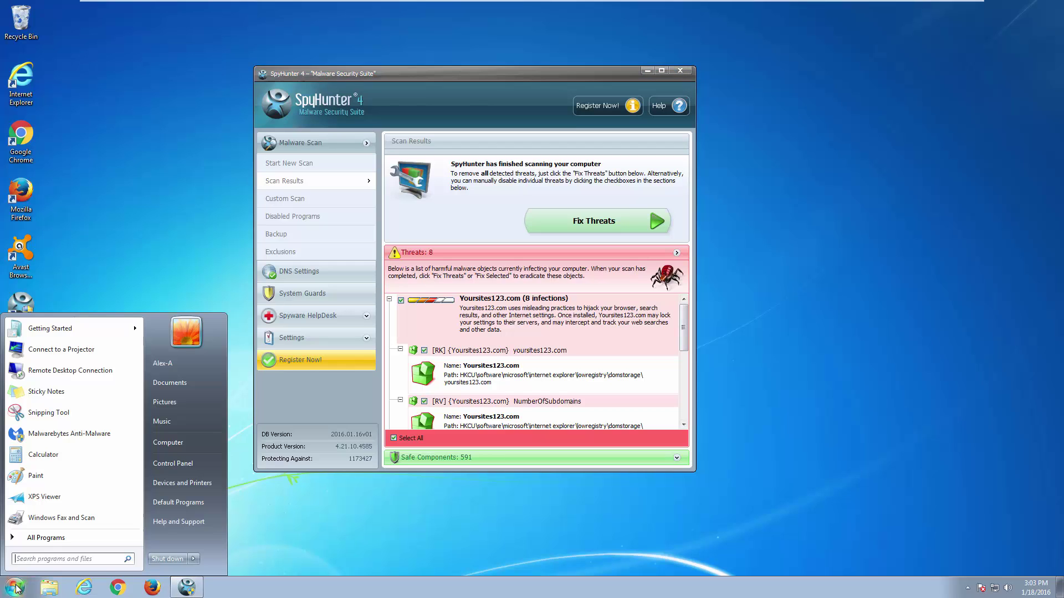